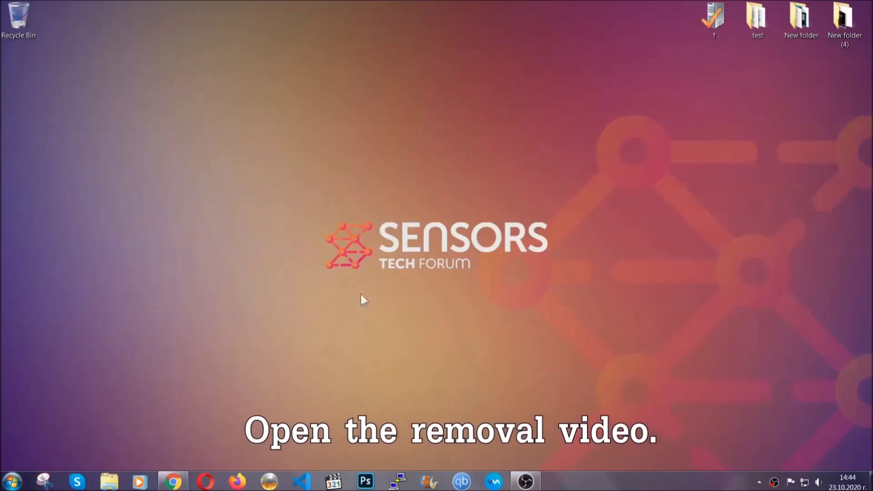
- Follow the YouTube video's SensorsTechForum link to download SpyHunter-Installer.exe, then launch it
{"action": "left_click", "coordinate": [172, 481]}
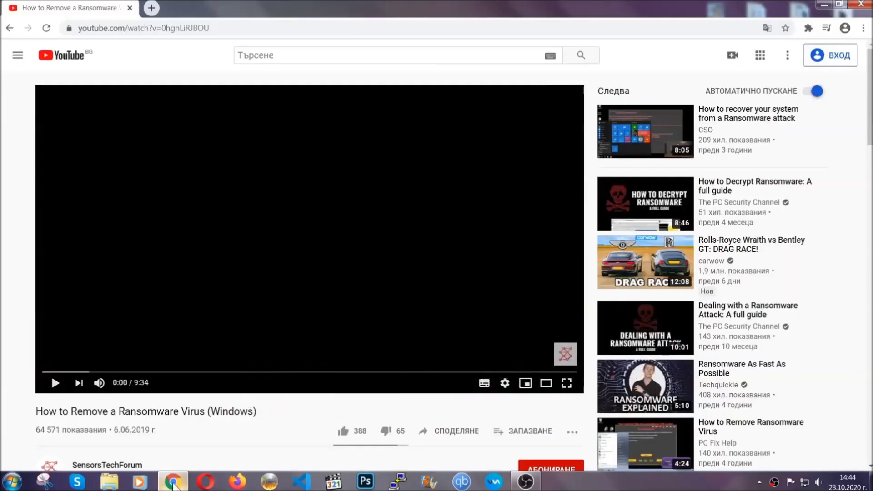
{"action": "scroll", "coordinate": [160, 371], "scroll_direction": "down", "scroll_amount": 4}
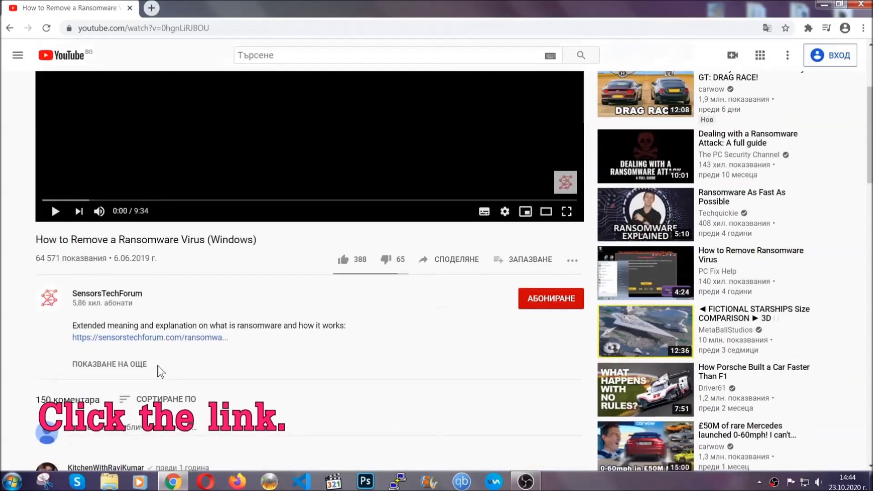
{"action": "left_click", "coordinate": [173, 339]}
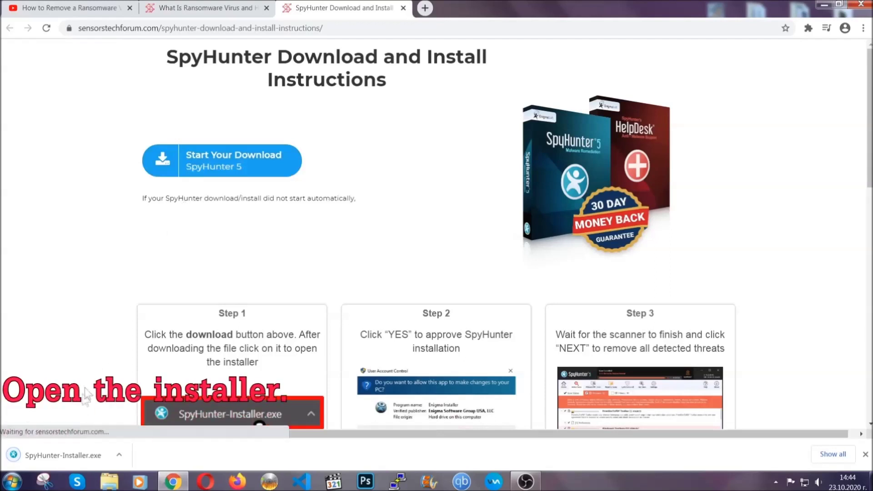
{"action": "left_click", "coordinate": [62, 454]}
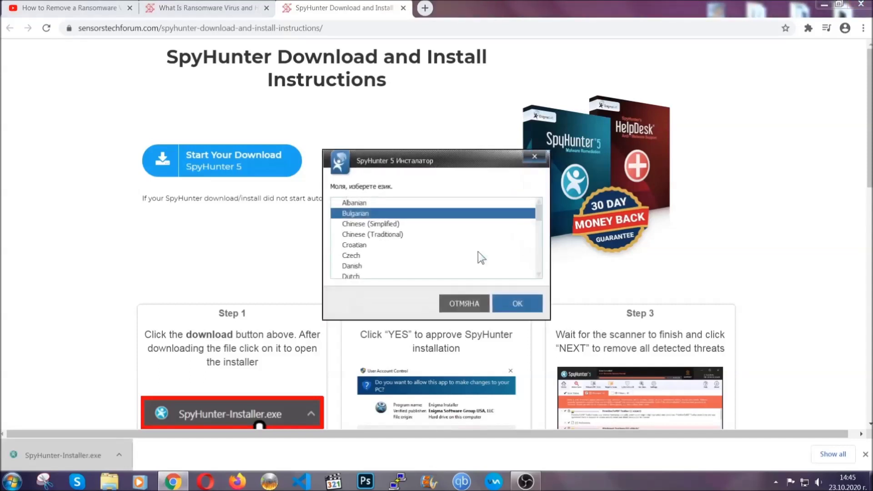
- Install SpyHunter 5 in English, accepting the EULA and Privacy Policy, and finish setup
{"action": "scroll", "coordinate": [450, 250], "scroll_direction": "down", "scroll_amount": 2}
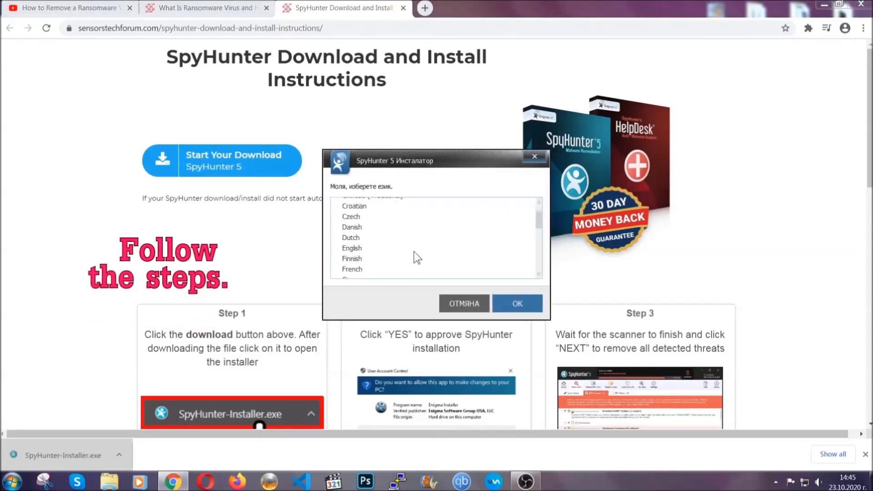
{"action": "left_click", "coordinate": [412, 249]}
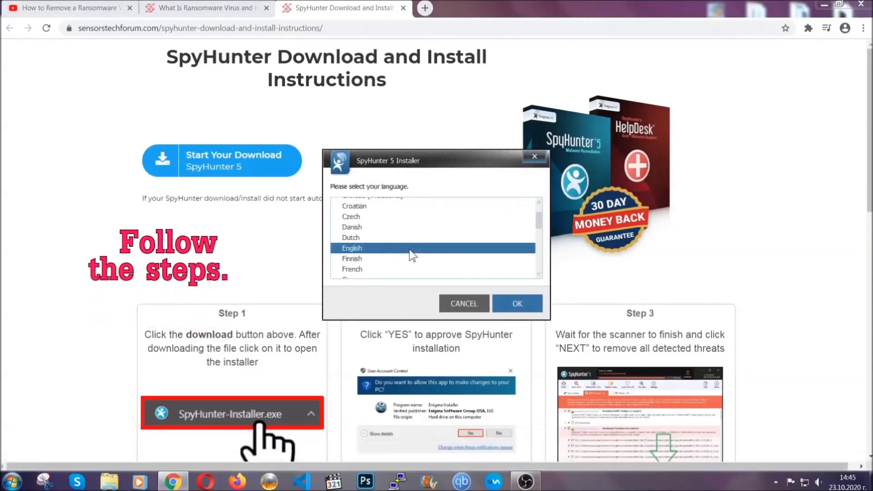
{"action": "left_click", "coordinate": [508, 303]}
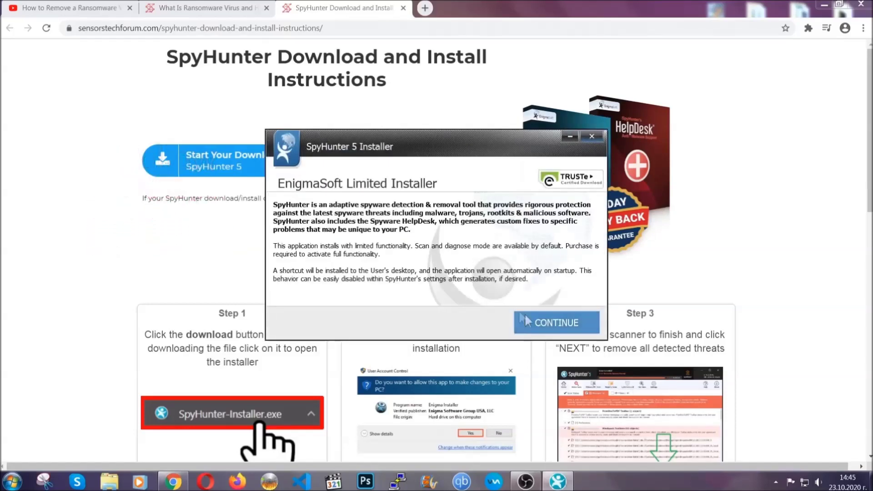
{"action": "left_click", "coordinate": [526, 318]}
{"action": "left_click", "coordinate": [501, 295]}
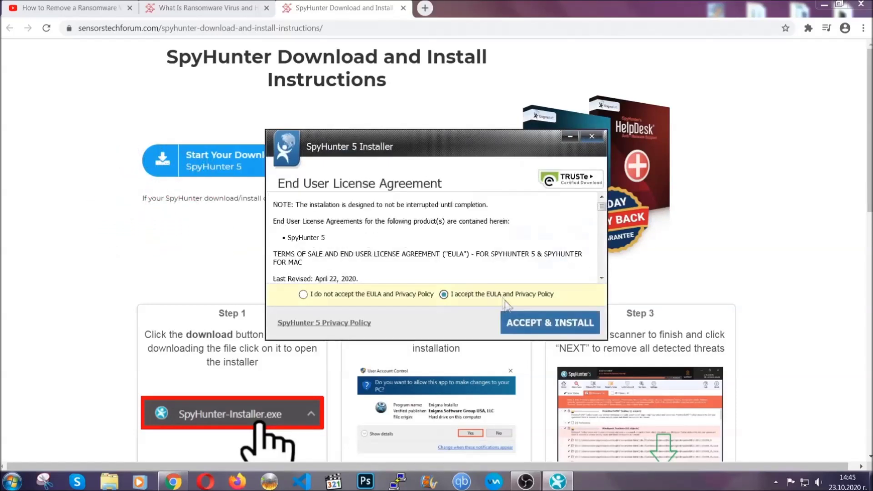
{"action": "left_click", "coordinate": [521, 319]}
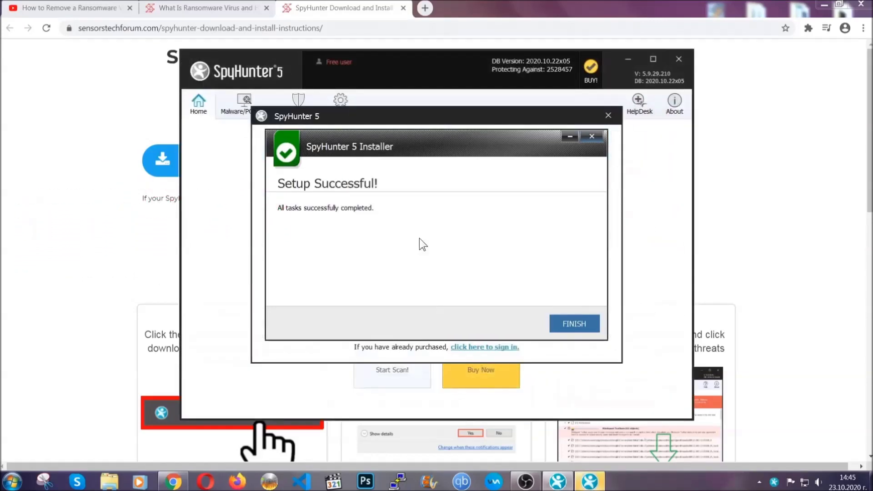
{"action": "left_click", "coordinate": [559, 326]}
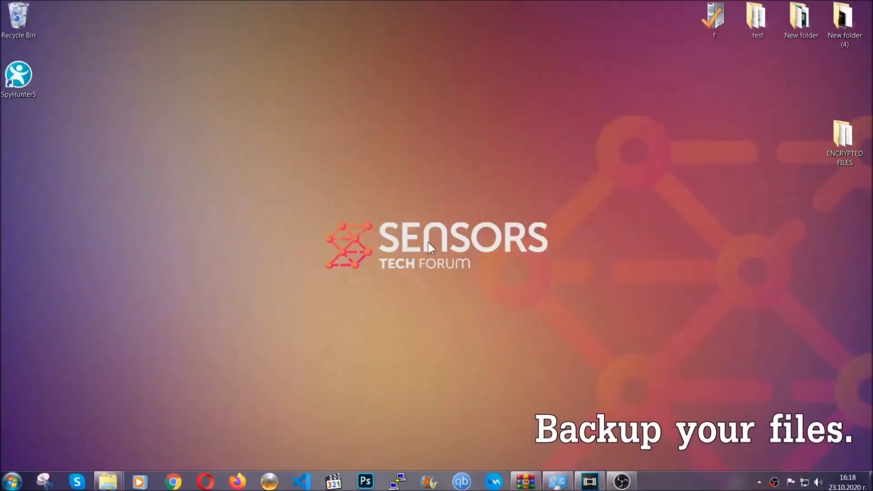
- Copy all six encrypted .efji files from the ENCRYPTED FILES folder
{"action": "double_click", "coordinate": [838, 140]}
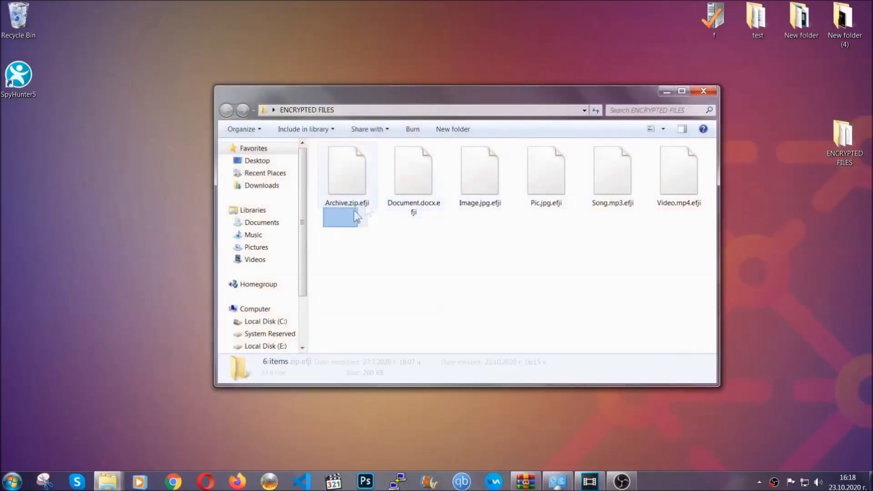
{"action": "left_click_drag", "start_coordinate": [356, 210], "coordinate": [683, 162]}
{"action": "right_click", "coordinate": [683, 162]}
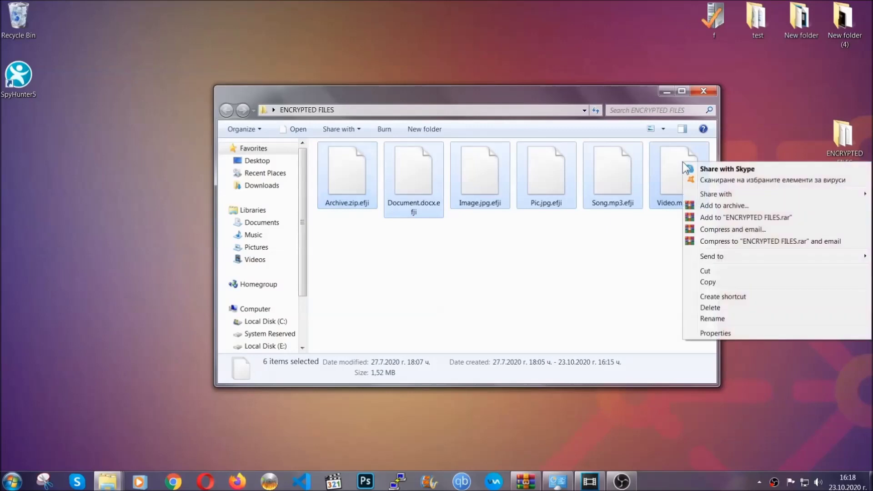
{"action": "left_click", "coordinate": [706, 283]}
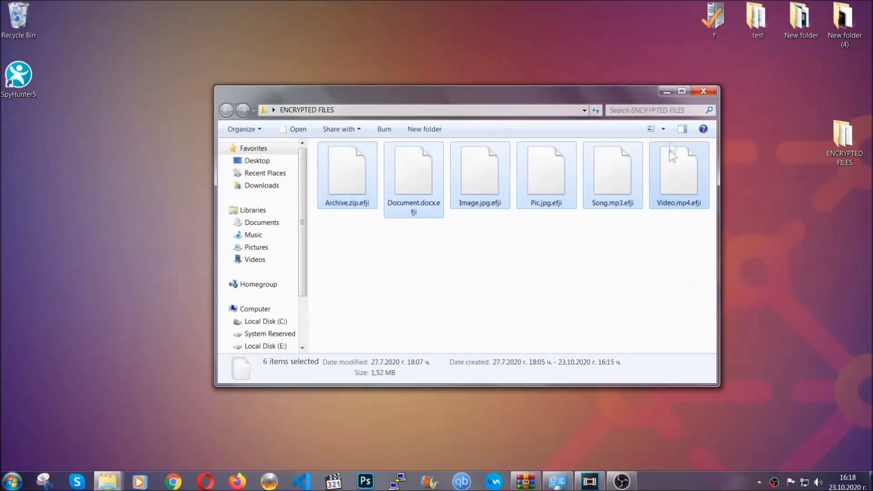
- Paste the copied files onto FLASH DRIVE (H:) and close the drive window
{"action": "left_click", "coordinate": [667, 92]}
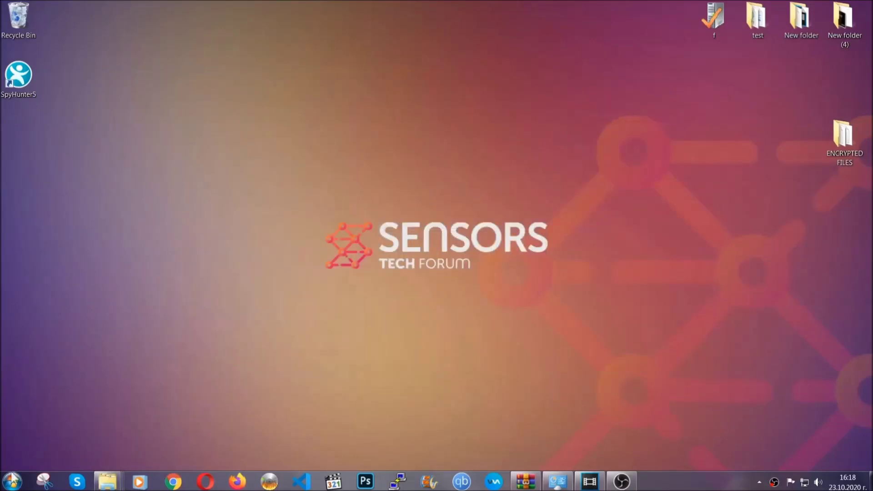
{"action": "left_click", "coordinate": [11, 481]}
{"action": "left_click", "coordinate": [166, 342]}
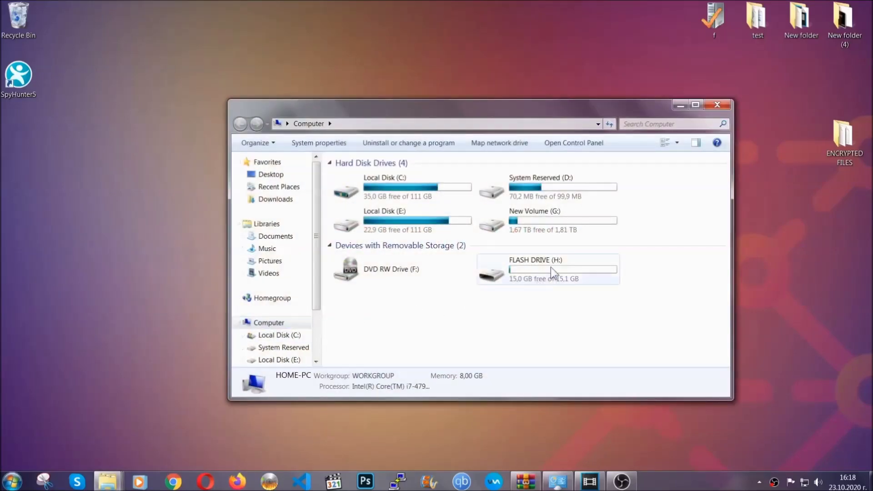
{"action": "double_click", "coordinate": [550, 267]}
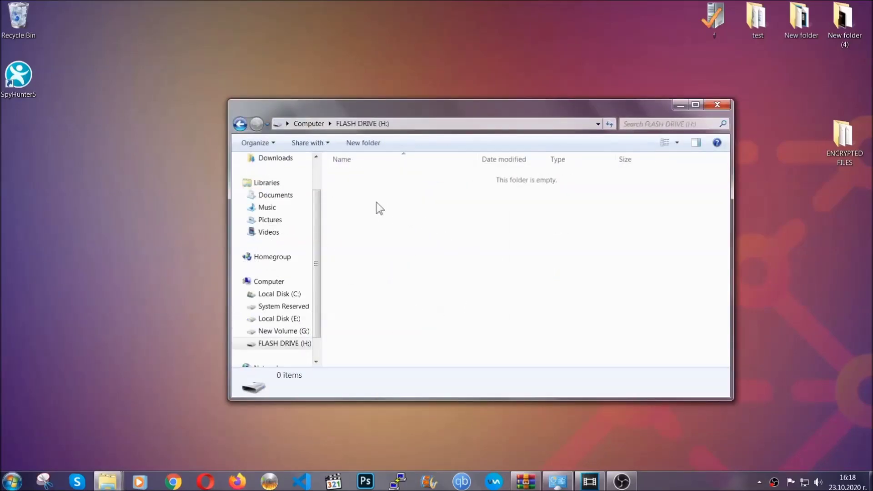
{"action": "right_click", "coordinate": [377, 202]}
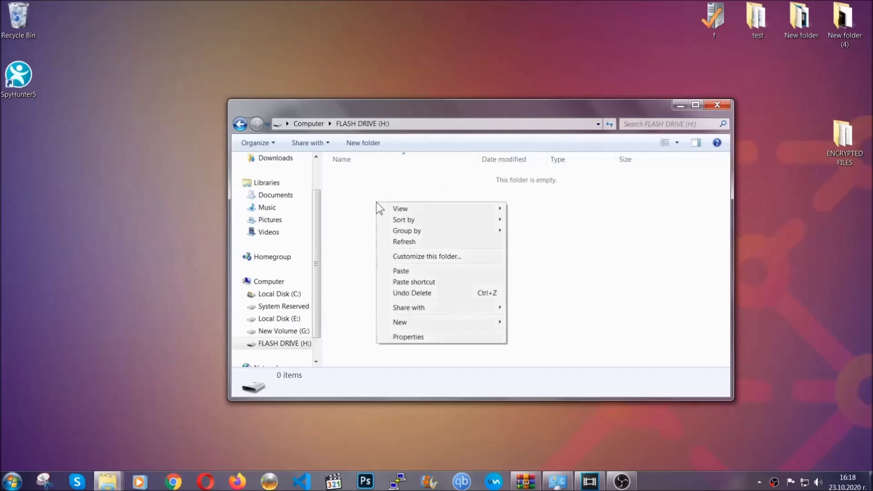
{"action": "left_click", "coordinate": [397, 272]}
{"action": "left_click", "coordinate": [398, 272]}
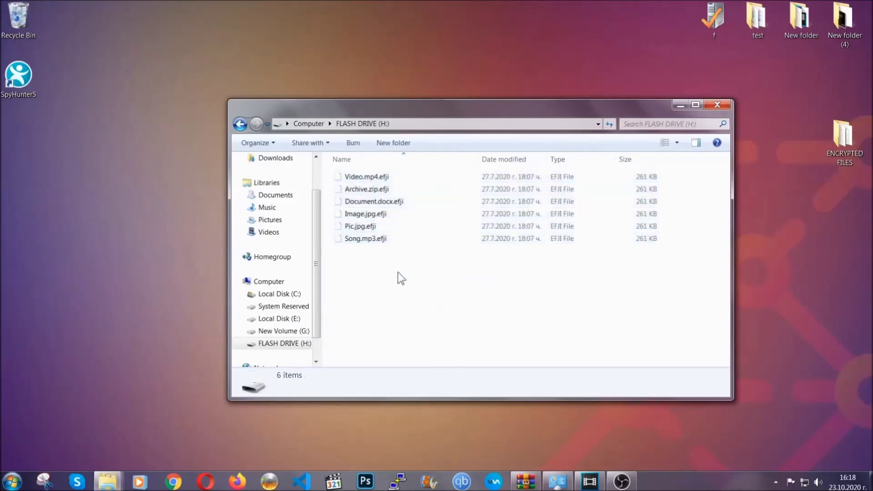
{"action": "left_click", "coordinate": [718, 106]}
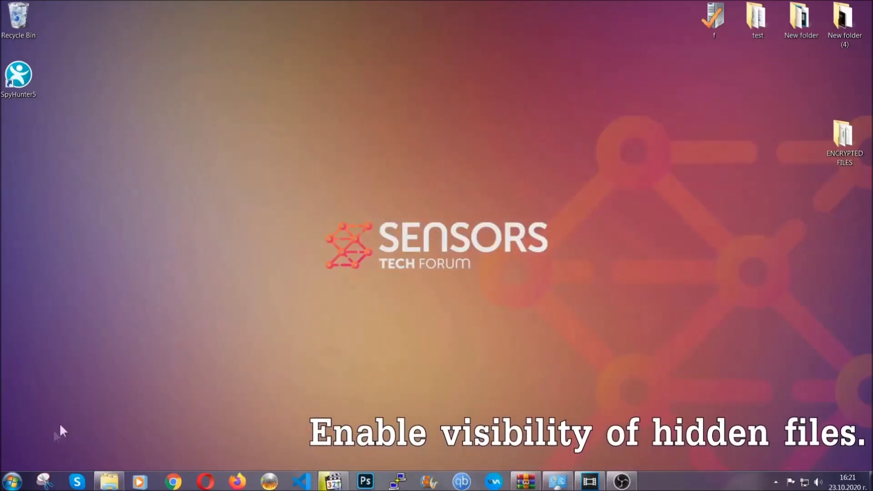
- Find 'show hidden files and folders' in Start and apply 'Show hidden files, folders, and drives'
{"action": "left_click", "coordinate": [12, 481]}
{"action": "left_click", "coordinate": [36, 457]}
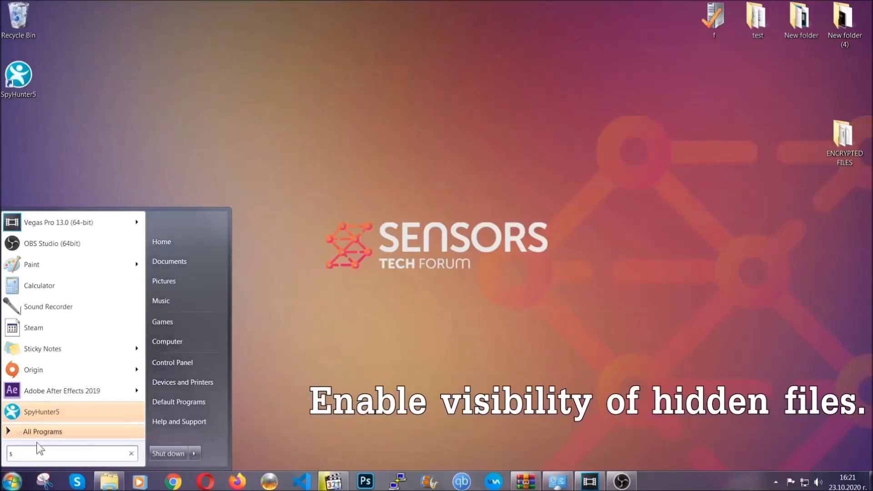
{"action": "type", "text": "showh"}
{"action": "key", "text": "BackSpace"}
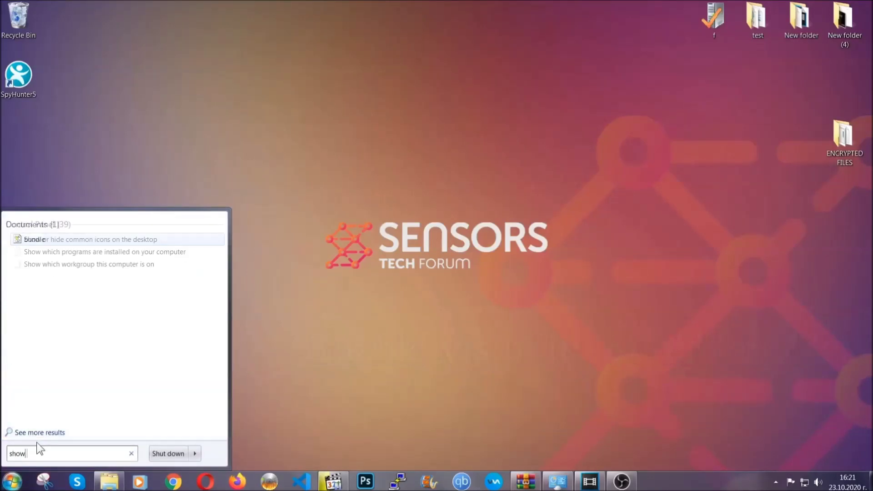
{"action": "type", "text": "hidden files and folders"}
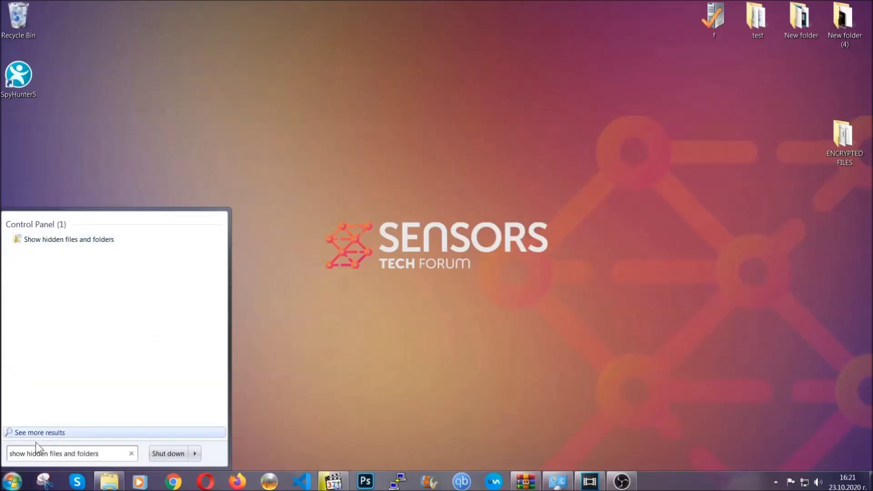
{"action": "left_click", "coordinate": [103, 240]}
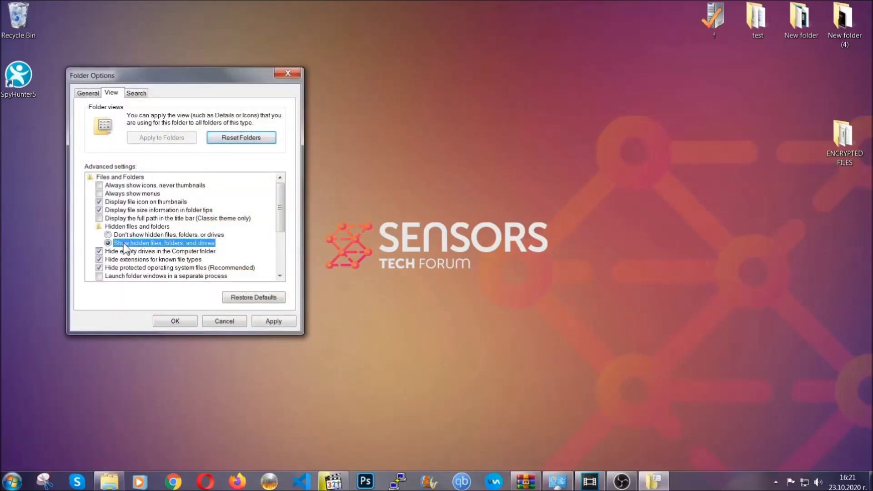
{"action": "left_click", "coordinate": [270, 323]}
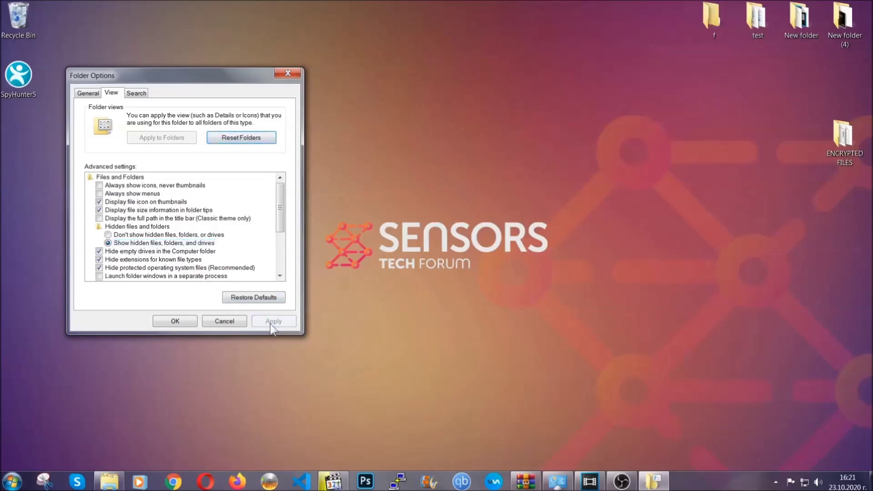
{"action": "left_click", "coordinate": [174, 321]}
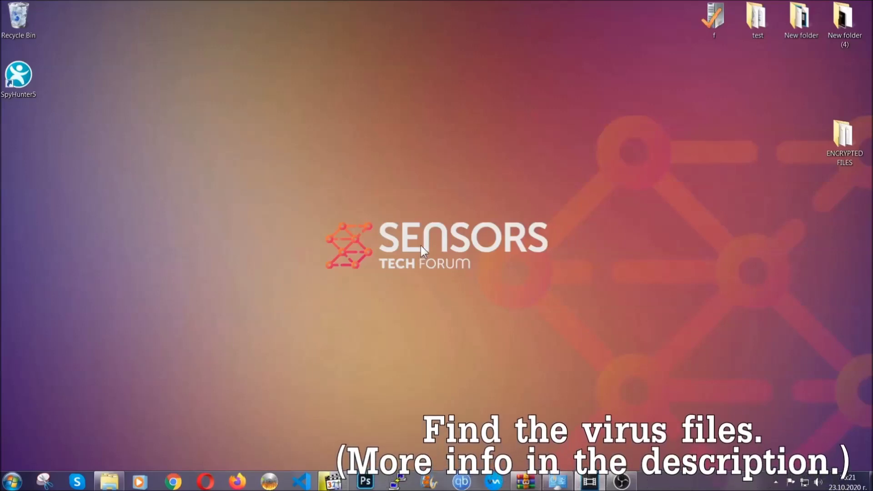
- Search the whole Computer for 'fileextension:exe Example Virus Name'
{"action": "left_click", "coordinate": [12, 481]}
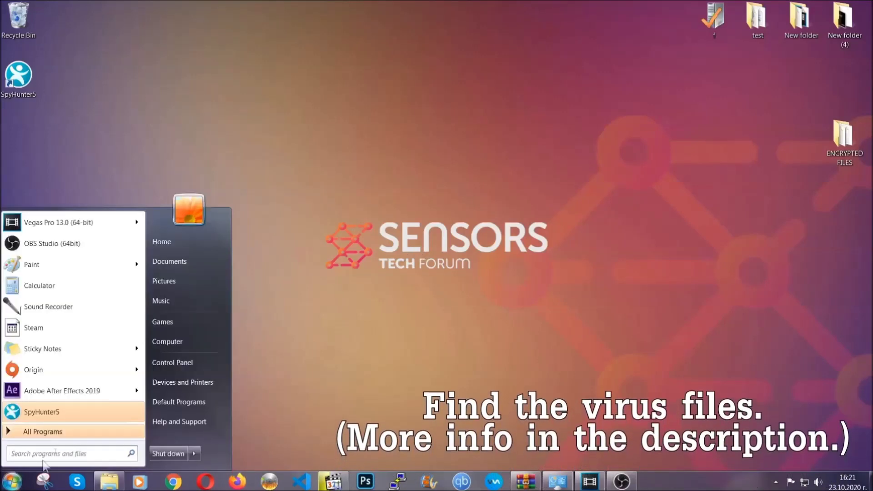
{"action": "left_click", "coordinate": [179, 340]}
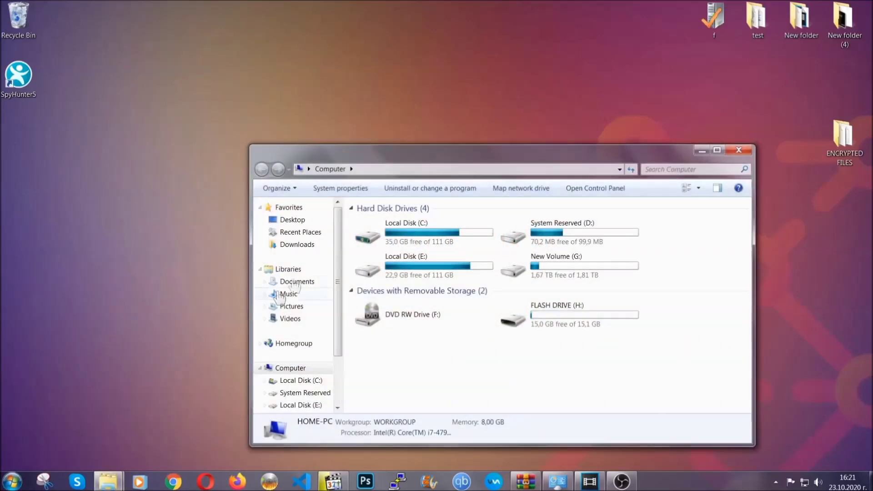
{"action": "left_click_drag", "start_coordinate": [476, 160], "coordinate": [418, 121]}
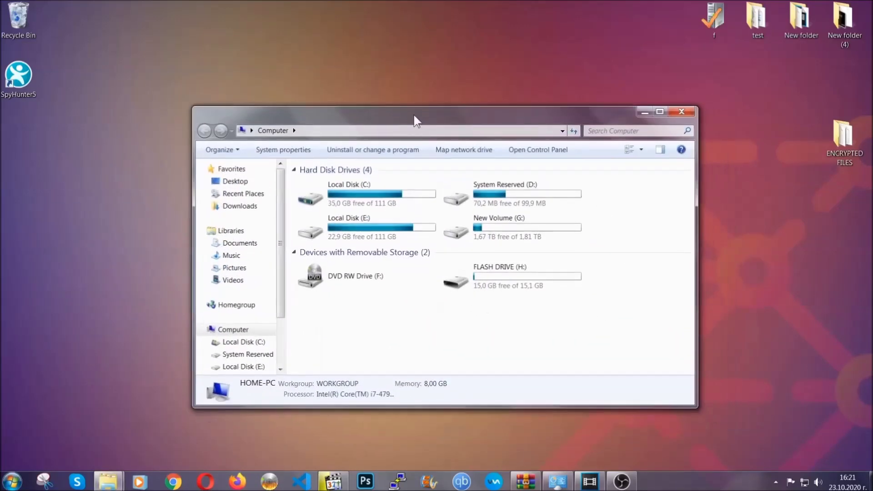
{"action": "left_click", "coordinate": [593, 132]}
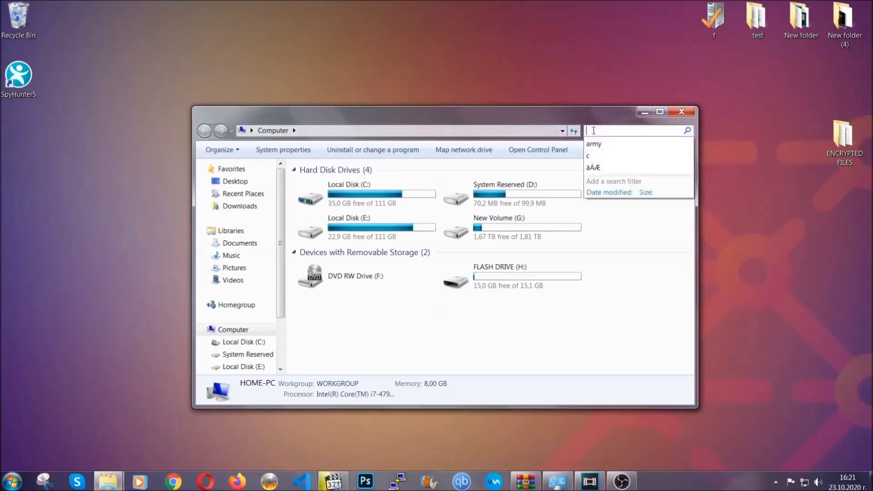
{"action": "type", "text": "fileextension"}
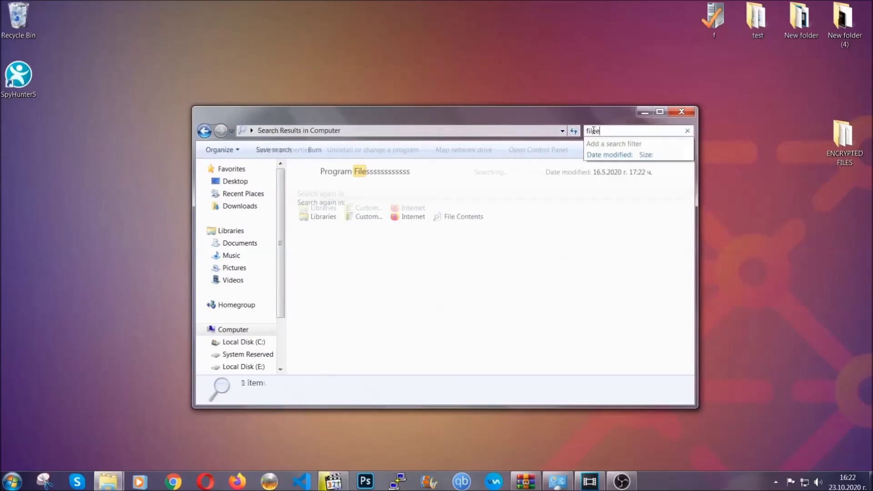
{"action": "type", "text": ":exe "}
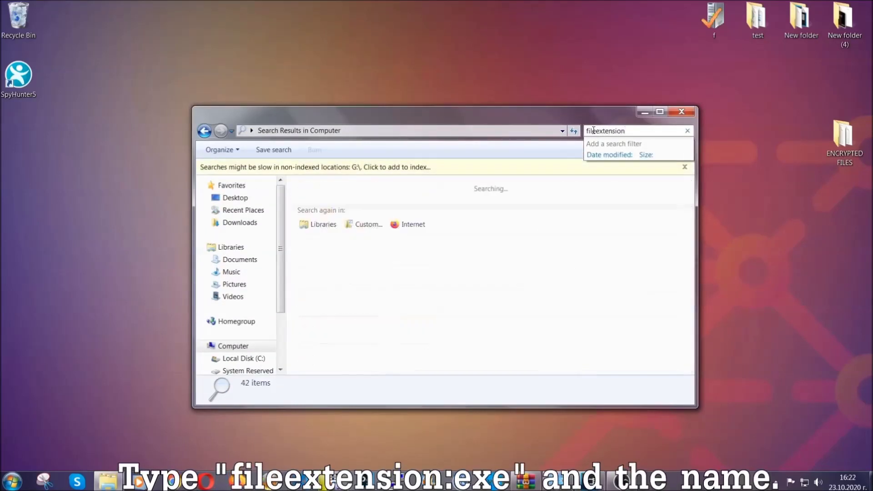
{"action": "type", "text": "E"}
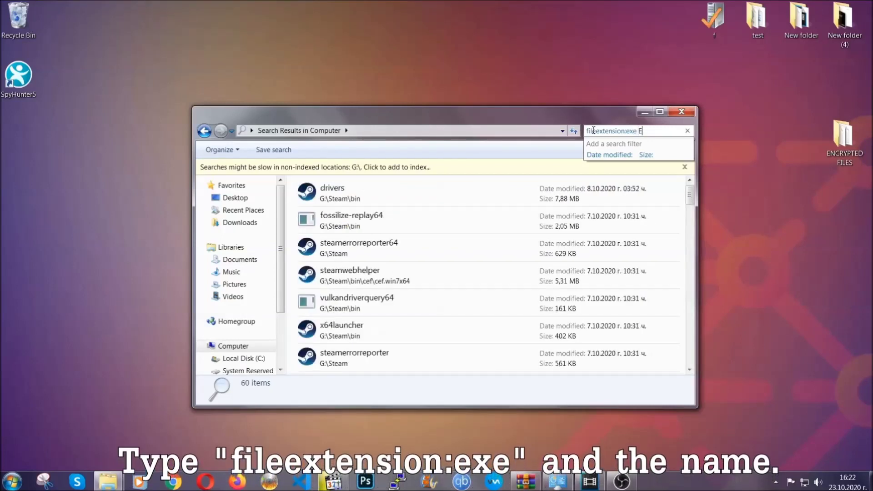
{"action": "type", "text": "xample Virus Name"}
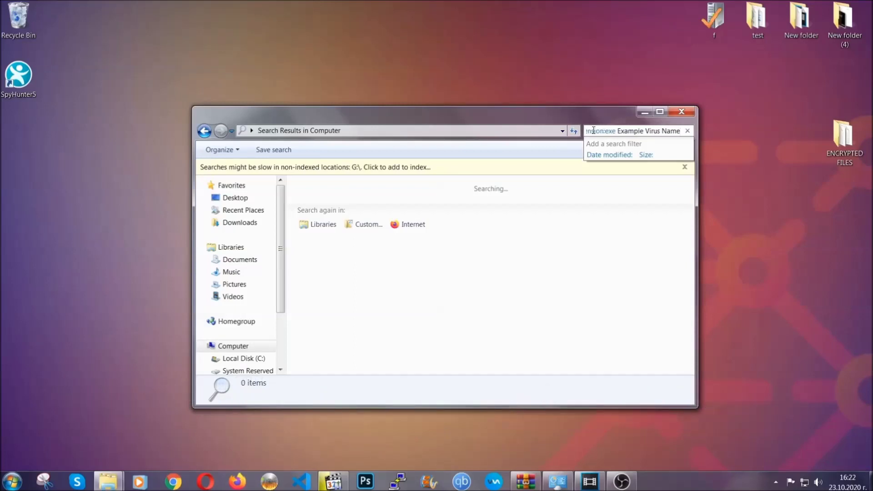
{"action": "key", "text": "Return"}
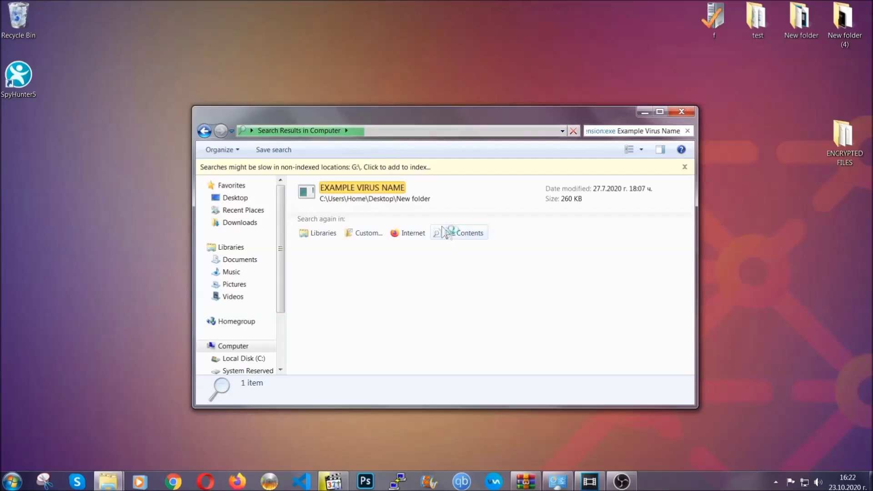
- Delete the EXAMPLE VIRUS NAME result to the Recycle Bin and close the search window
{"action": "left_click", "coordinate": [382, 186]}
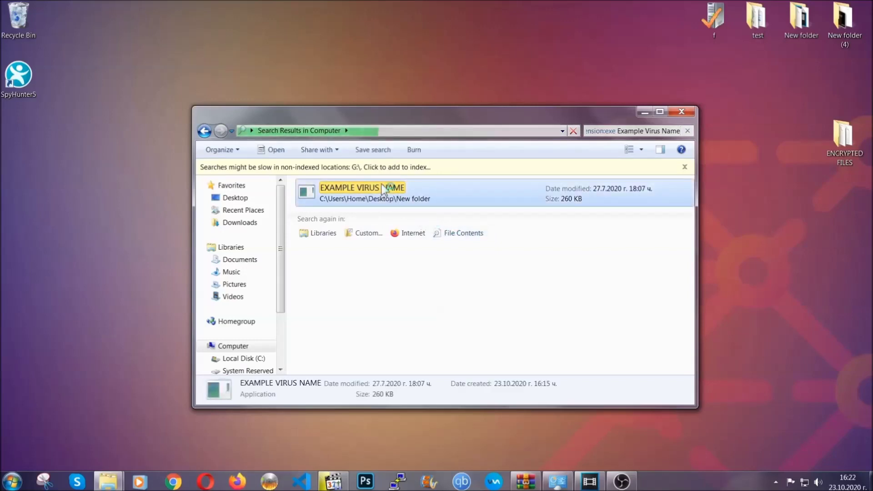
{"action": "right_click", "coordinate": [383, 190]}
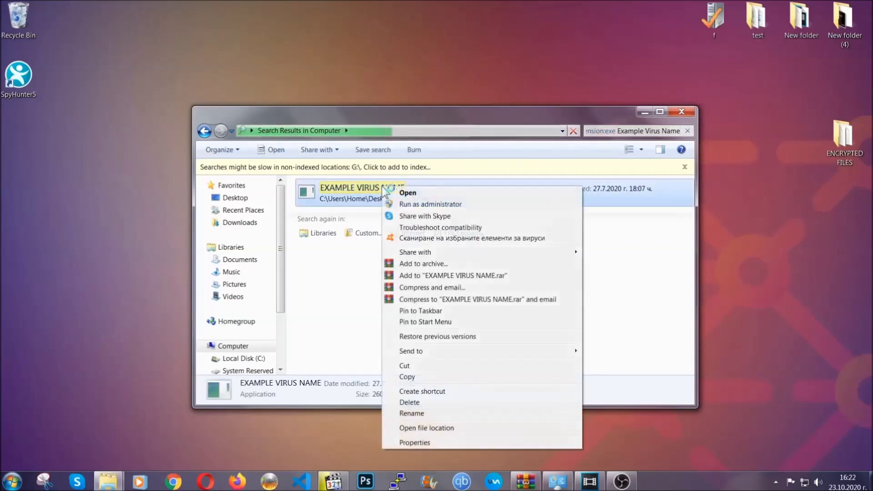
{"action": "left_click", "coordinate": [421, 402]}
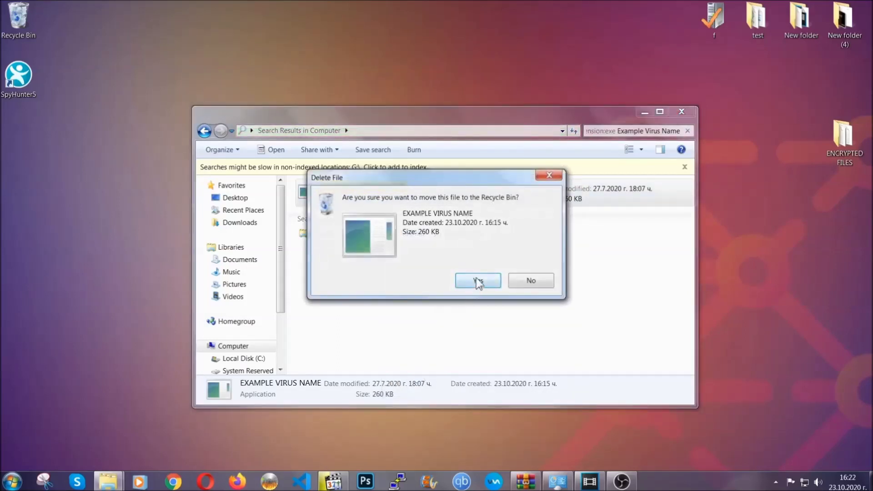
{"action": "left_click", "coordinate": [476, 281]}
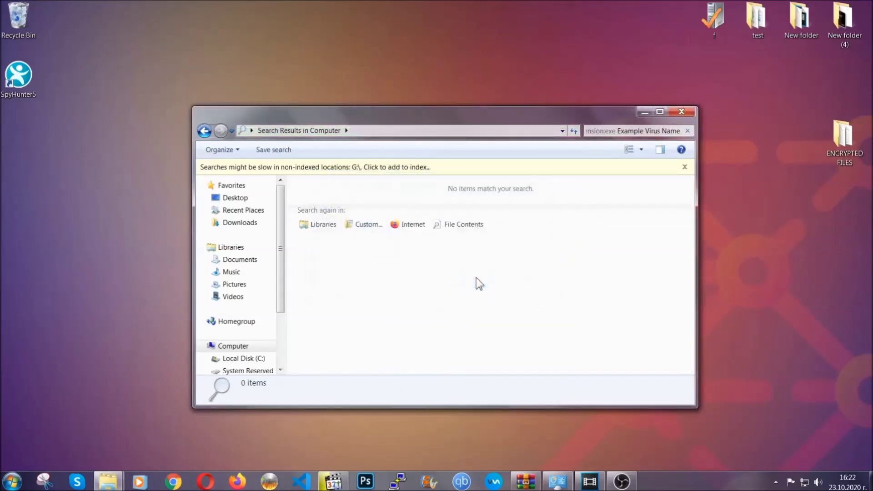
{"action": "left_click", "coordinate": [682, 111]}
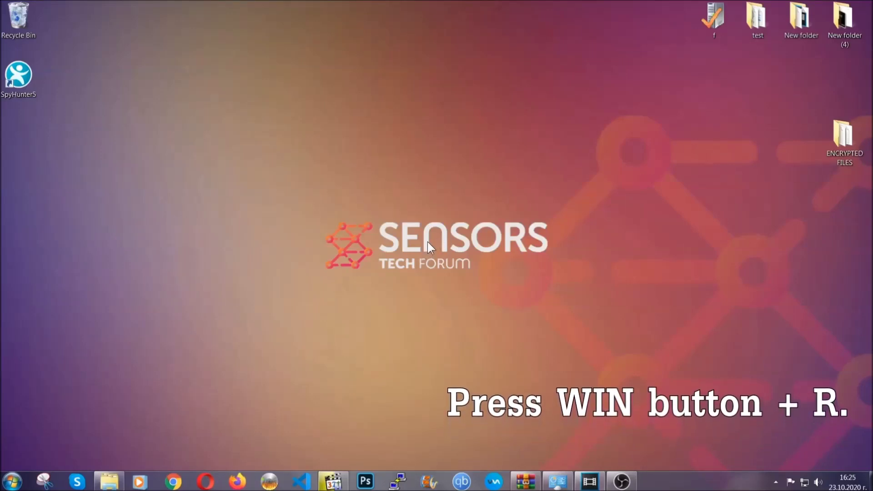
- Replace 'cmd' with REGEDIT in the Run dialog and run it
{"action": "key", "text": "super+r"}
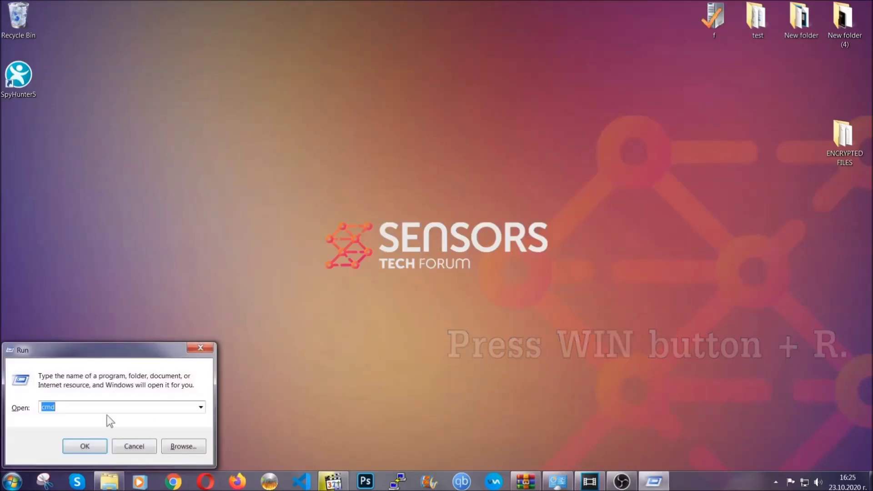
{"action": "left_click", "coordinate": [83, 413]}
{"action": "left_click_drag", "start_coordinate": [82, 413], "coordinate": [11, 412]}
{"action": "type", "text": "REGEDIT"}
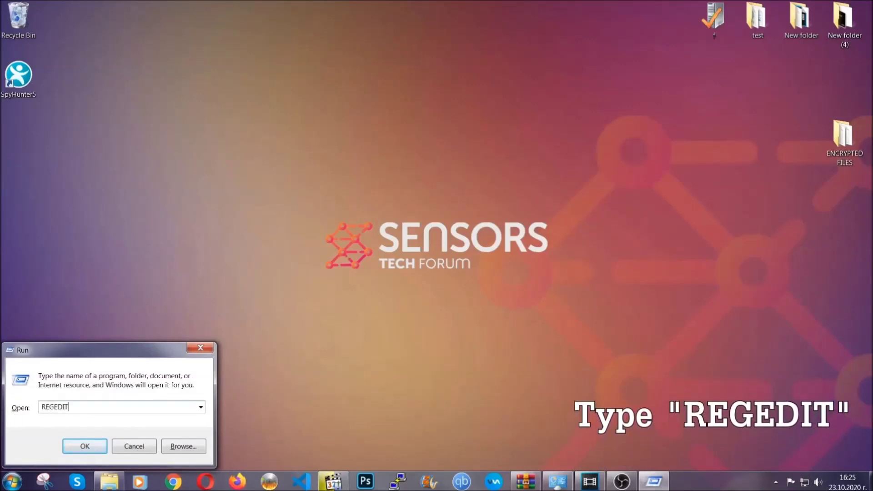
{"action": "left_click", "coordinate": [75, 444]}
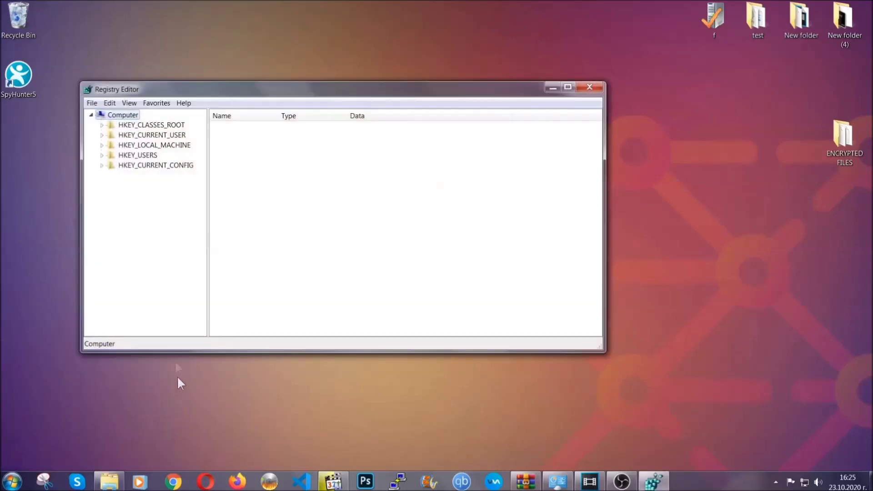
- Export the entire registry as BACKUP on the Desktop
{"action": "left_click", "coordinate": [92, 104]}
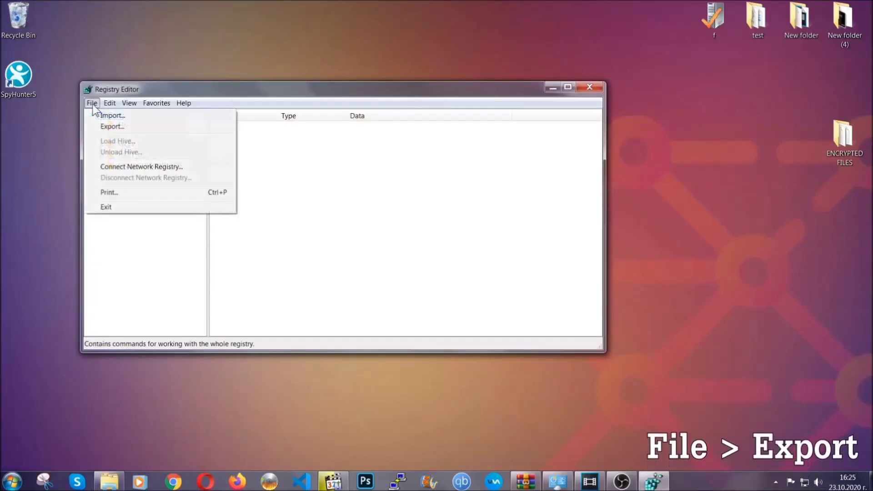
{"action": "left_click", "coordinate": [114, 126]}
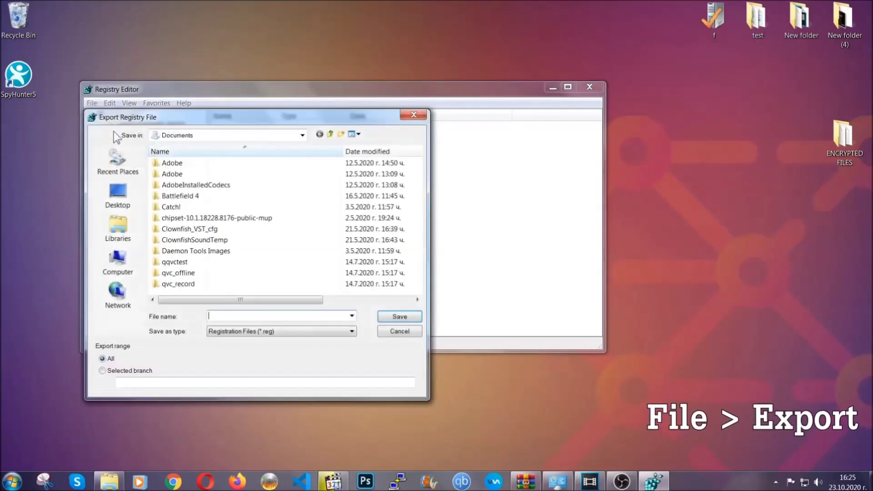
{"action": "left_click", "coordinate": [112, 192]}
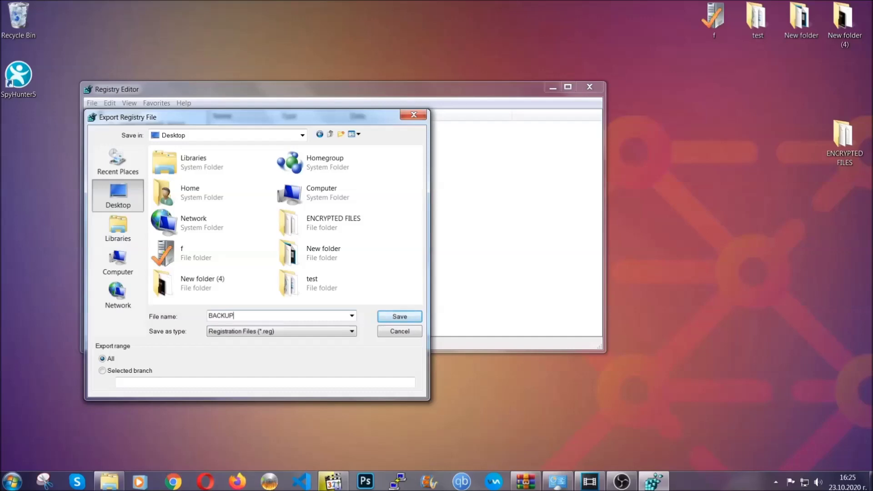
{"action": "left_click", "coordinate": [394, 318]}
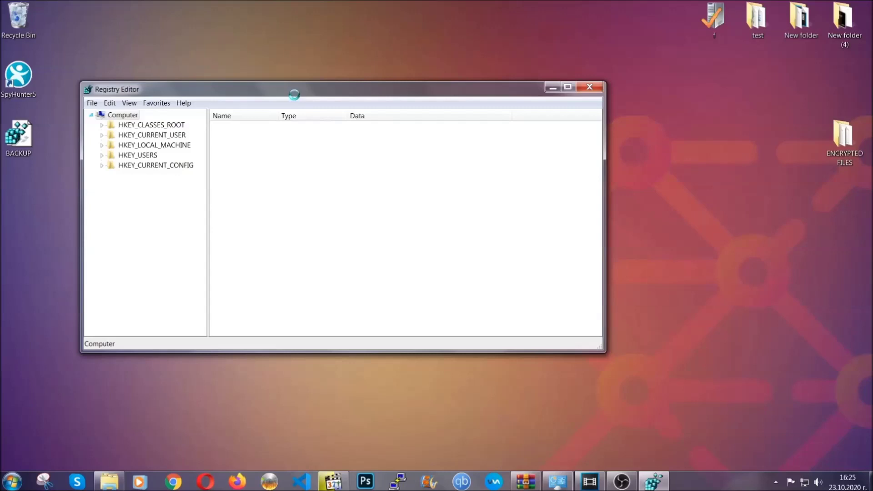
{"action": "left_click_drag", "start_coordinate": [294, 94], "coordinate": [380, 123]}
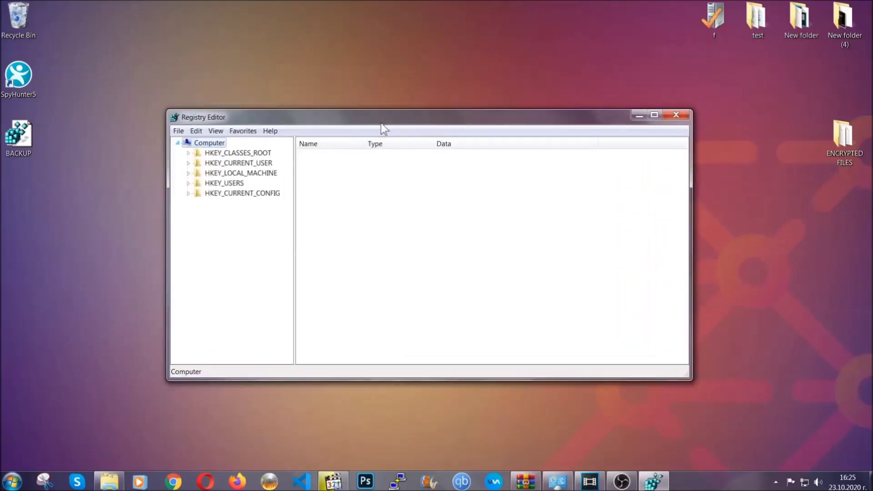
{"action": "left_click", "coordinate": [179, 132]}
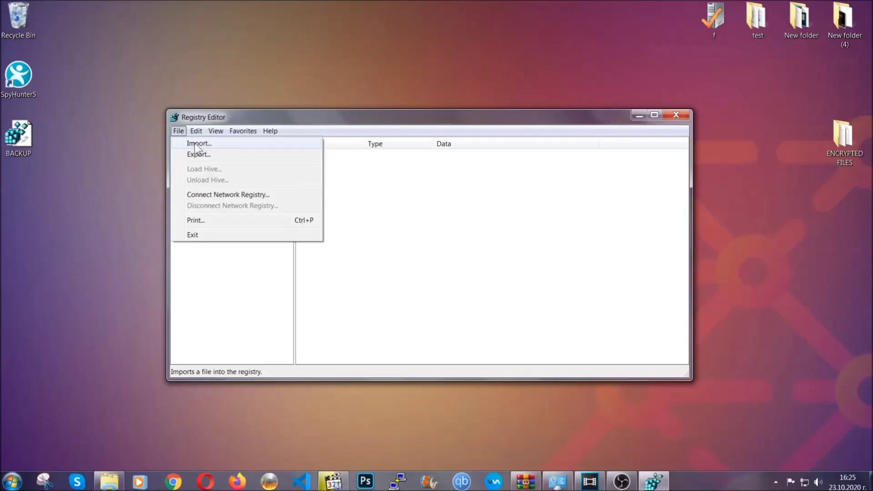
{"action": "left_click", "coordinate": [179, 132]}
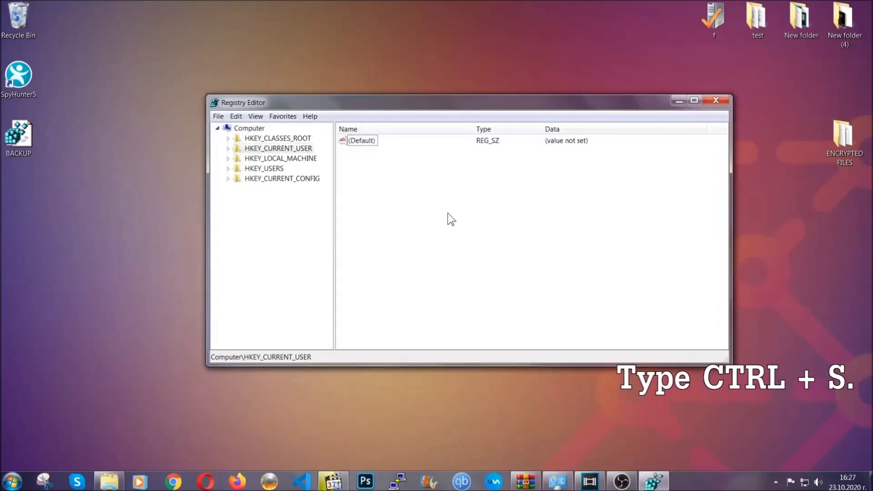
- Find the RunOnce key with Ctrl+F, then select the adjacent Run key to list THE VIRUS
{"action": "key", "text": "ctrl+f"}
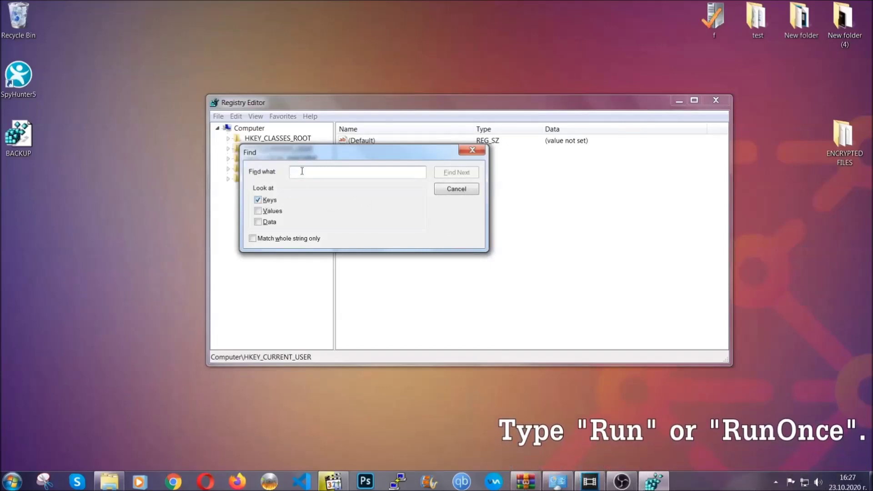
{"action": "type", "text": "RunO"}
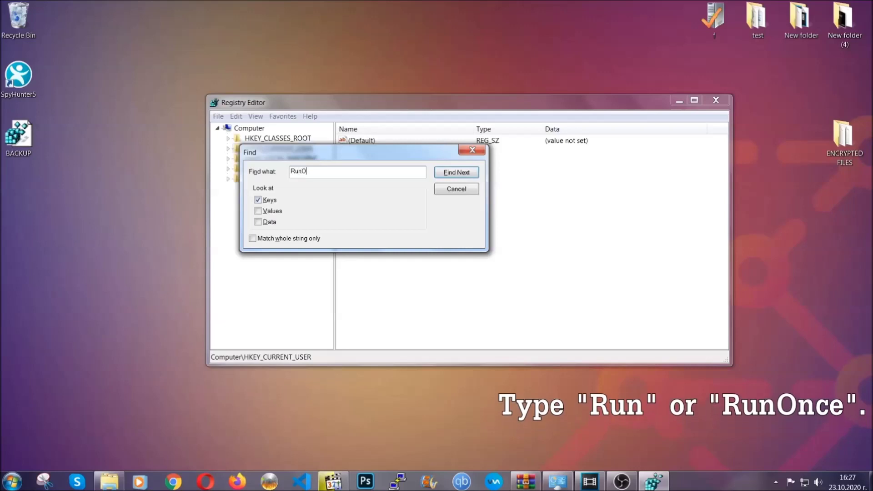
{"action": "type", "text": "nce"}
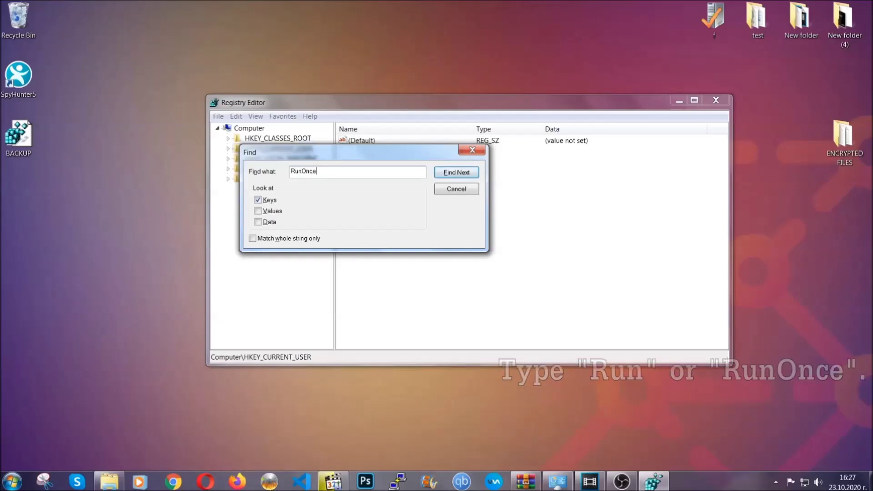
{"action": "left_click", "coordinate": [466, 174]}
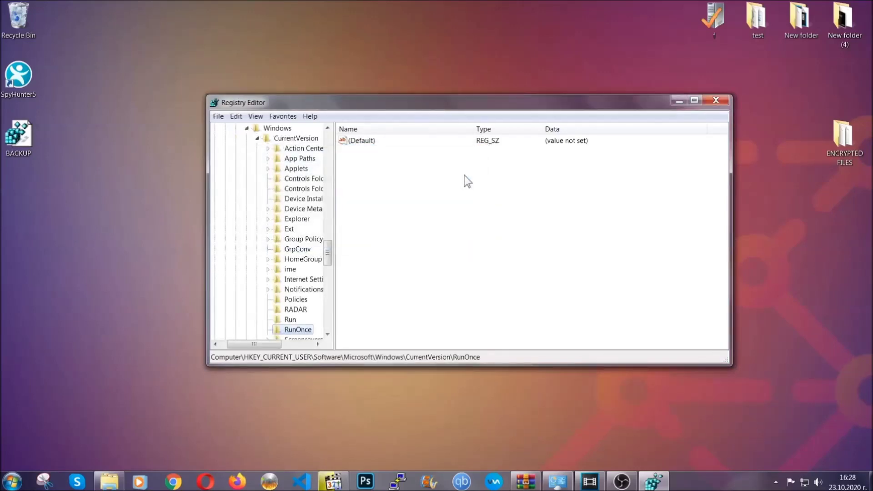
{"action": "left_click_drag", "start_coordinate": [328, 251], "coordinate": [328, 261]}
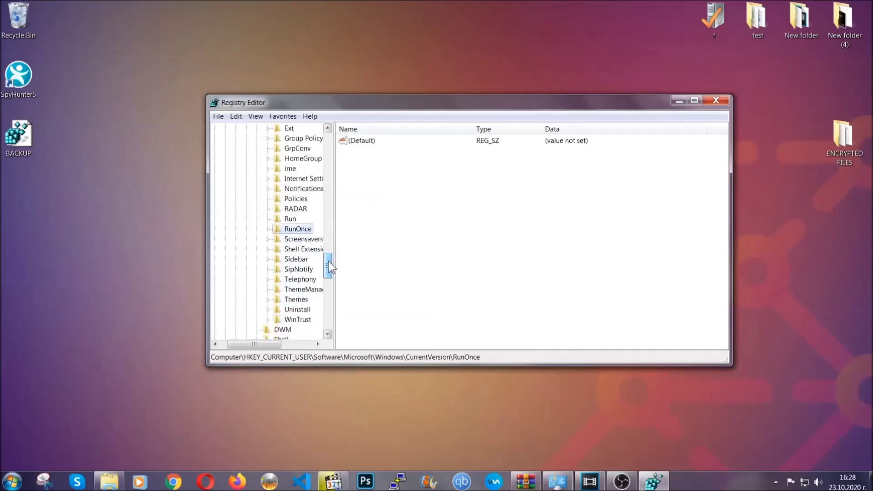
{"action": "left_click", "coordinate": [290, 218]}
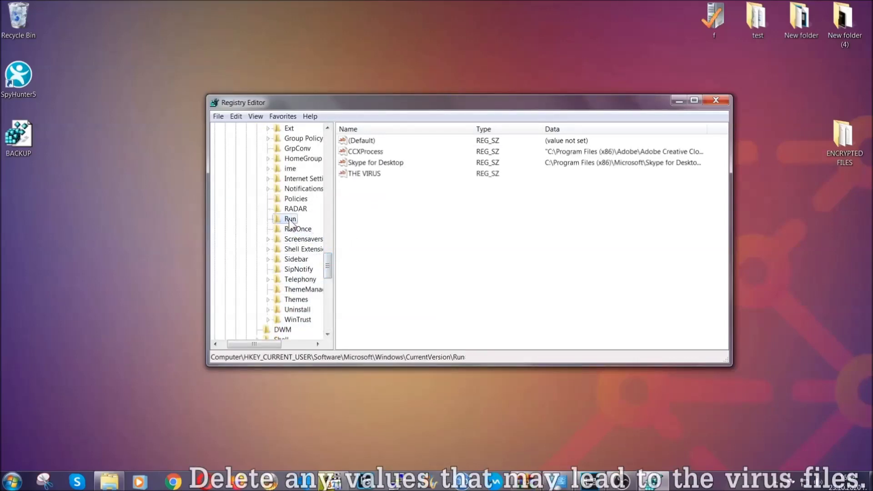
- Delete the THE VIRUS value from the Run key and confirm the deletion
{"action": "left_click", "coordinate": [359, 174]}
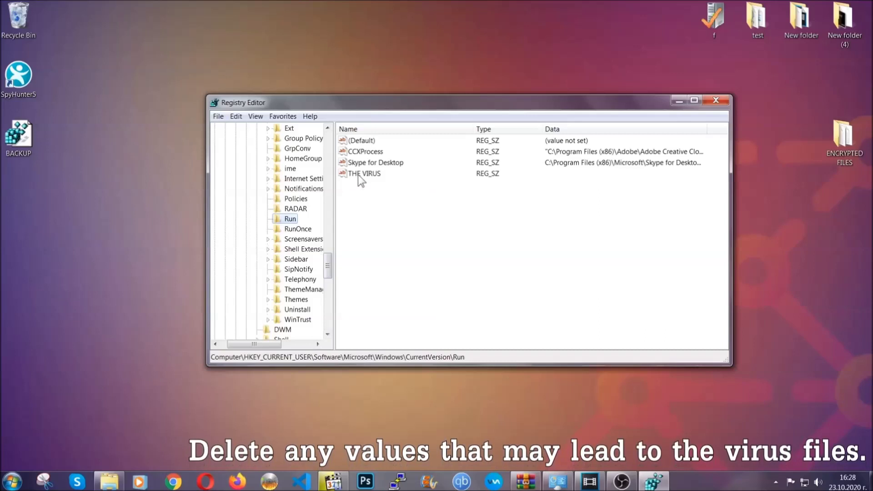
{"action": "right_click", "coordinate": [358, 175]}
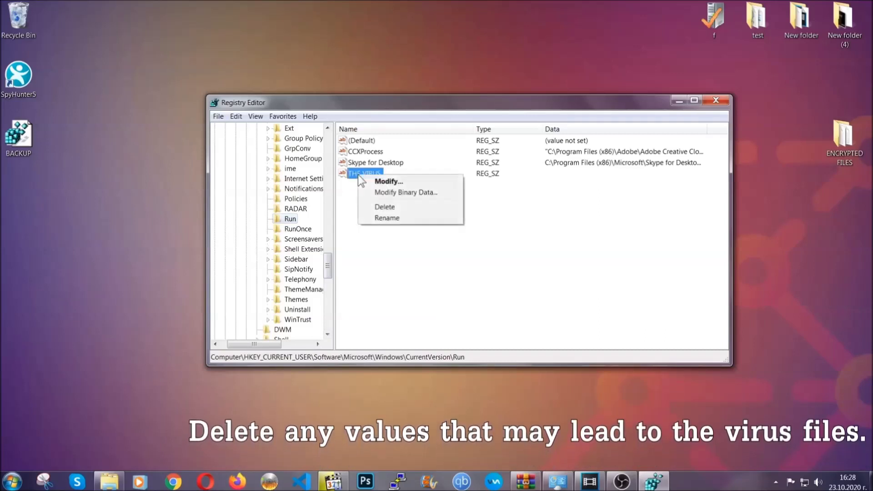
{"action": "left_click", "coordinate": [377, 207]}
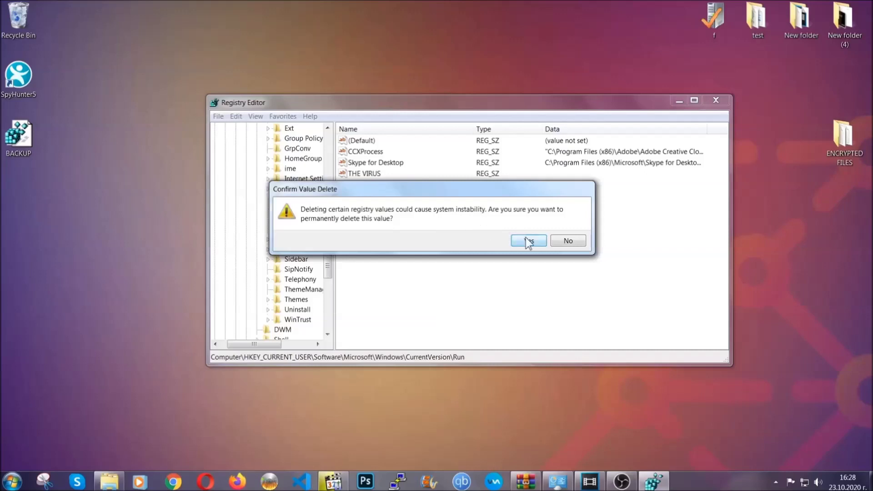
{"action": "left_click", "coordinate": [529, 241]}
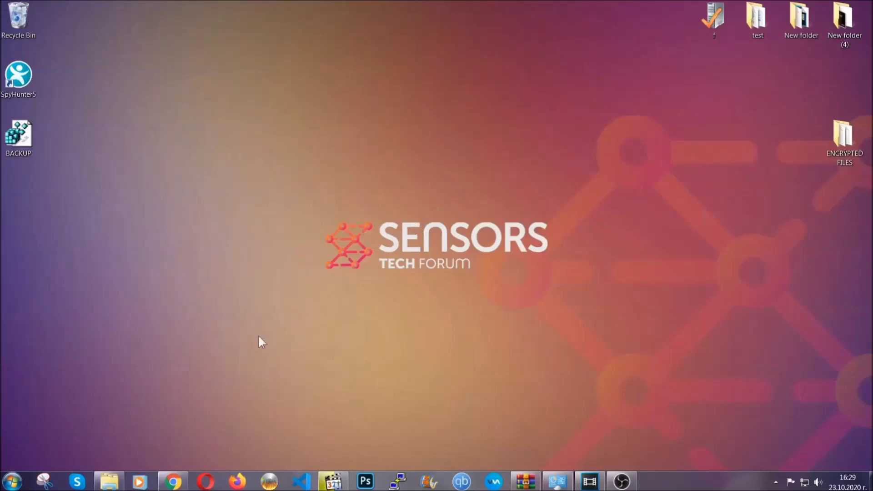
- Bring Chrome's ransomware recovery article forward and highlight its full web address
{"action": "left_click", "coordinate": [173, 483]}
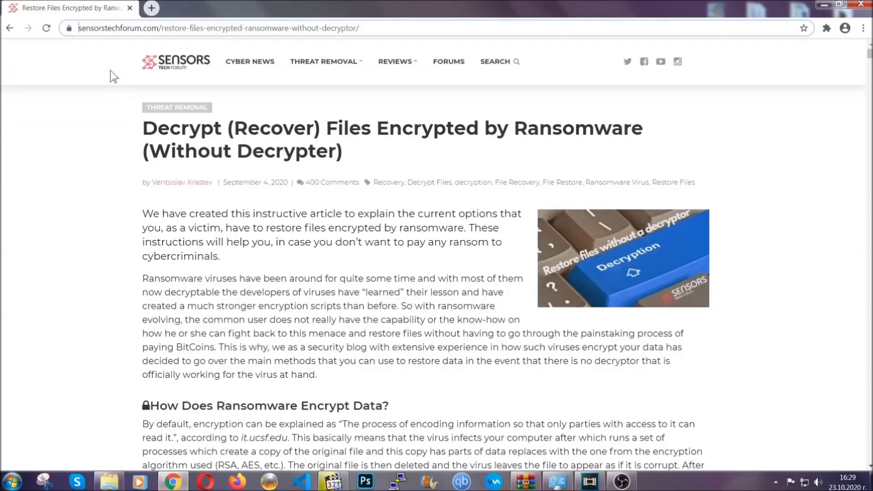
{"action": "left_click", "coordinate": [81, 28]}
{"action": "left_click_drag", "start_coordinate": [78, 29], "coordinate": [394, 32]}
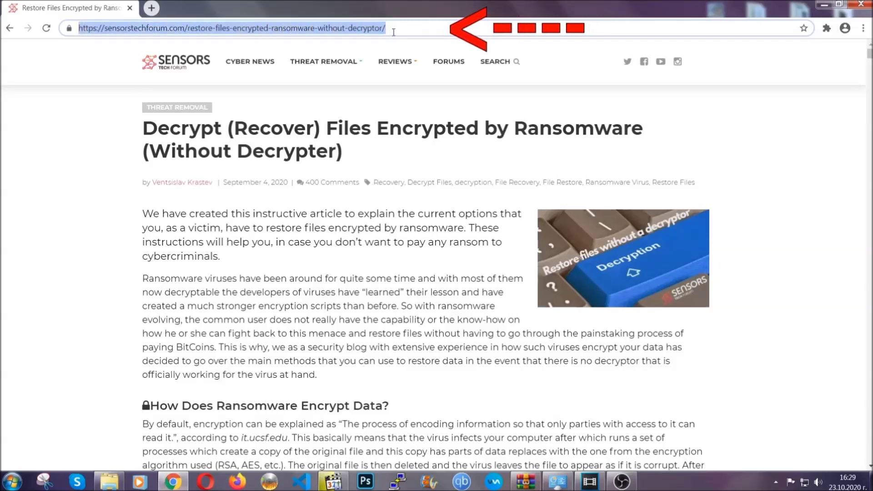
- Expand the article's Method 2, Restore Data via Windows Backup
{"action": "mouse_move", "coordinate": [394, 87]}
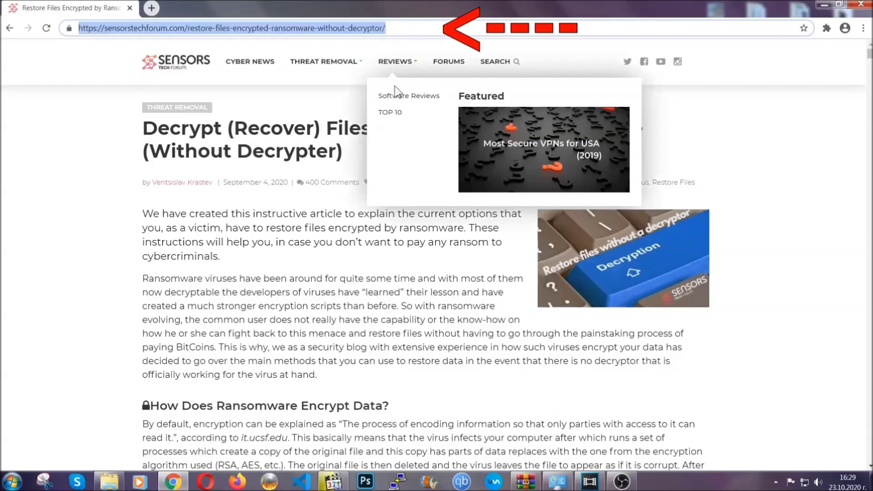
{"action": "scroll", "coordinate": [449, 248], "scroll_direction": "down", "scroll_amount": 5}
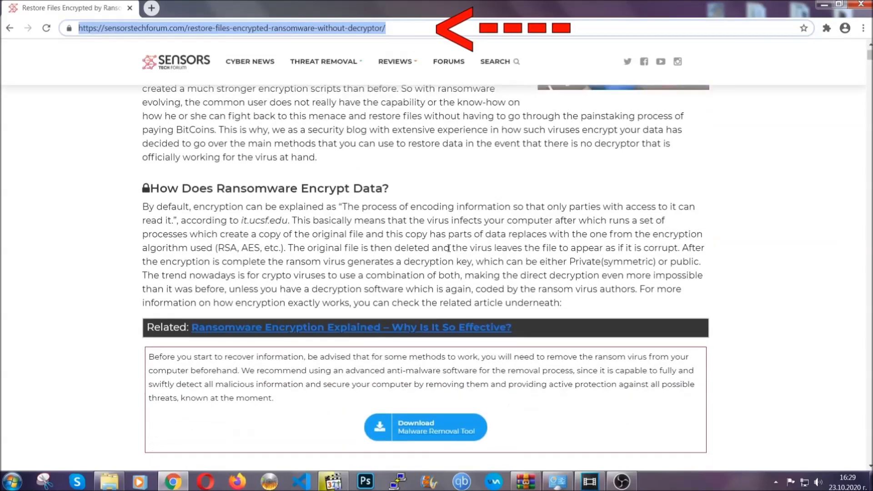
{"action": "scroll", "coordinate": [449, 247], "scroll_direction": "down", "scroll_amount": 6}
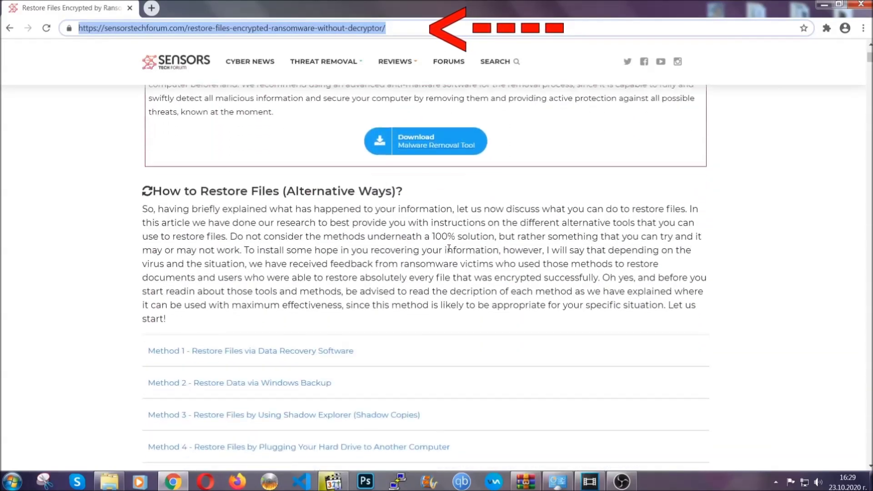
{"action": "scroll", "coordinate": [451, 253], "scroll_direction": "down", "scroll_amount": 3}
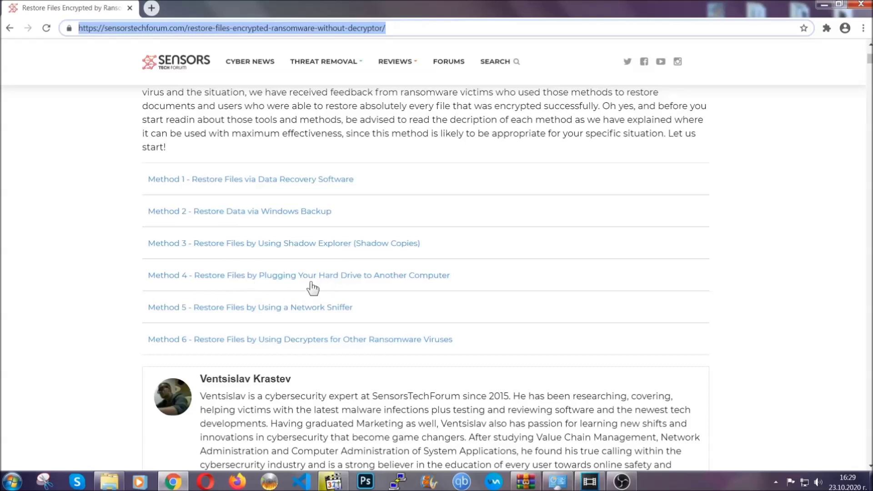
{"action": "left_click", "coordinate": [272, 211]}
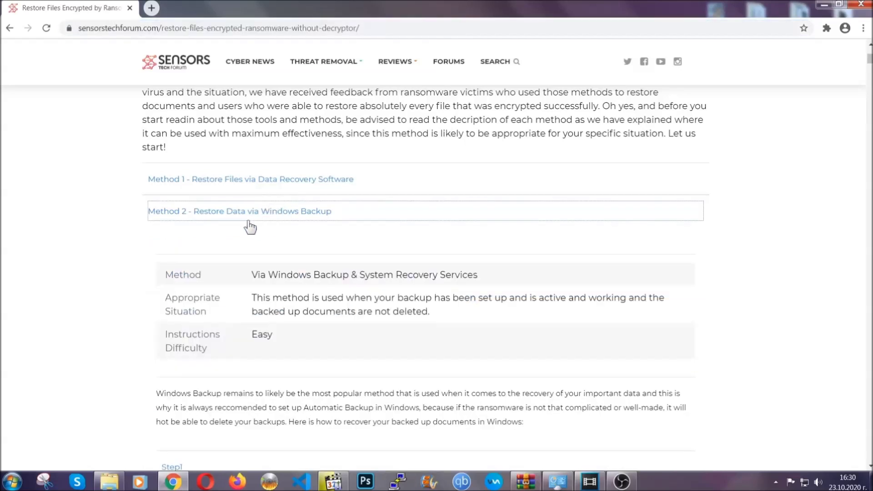
- Highlight the Windows Backup summary, then expand Step1, Step2 and Step3 of its instructions
{"action": "left_click_drag", "start_coordinate": [252, 274], "coordinate": [307, 339]}
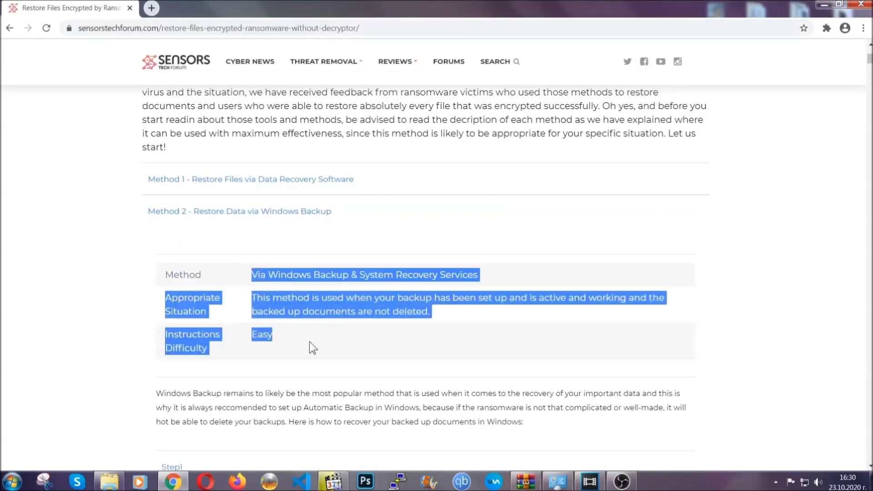
{"action": "left_click", "coordinate": [309, 342]}
{"action": "scroll", "coordinate": [312, 340], "scroll_direction": "down", "scroll_amount": 4}
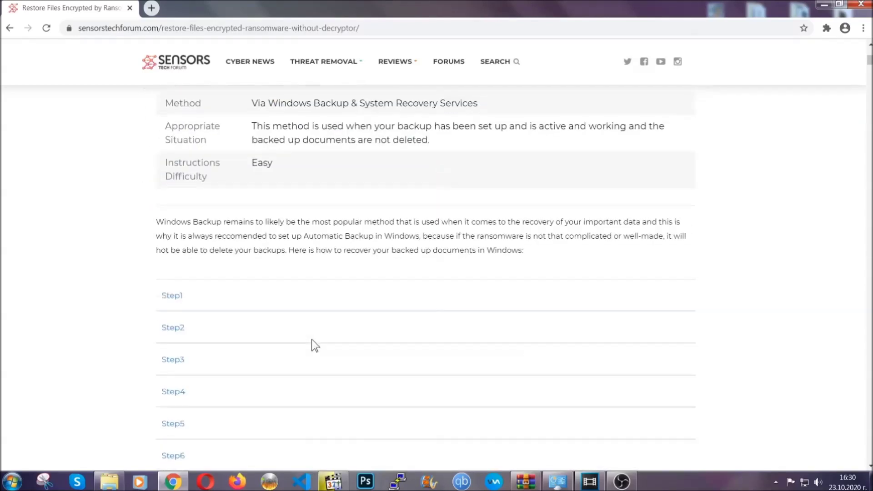
{"action": "scroll", "coordinate": [312, 340], "scroll_direction": "down", "scroll_amount": 1}
{"action": "left_click", "coordinate": [181, 239]}
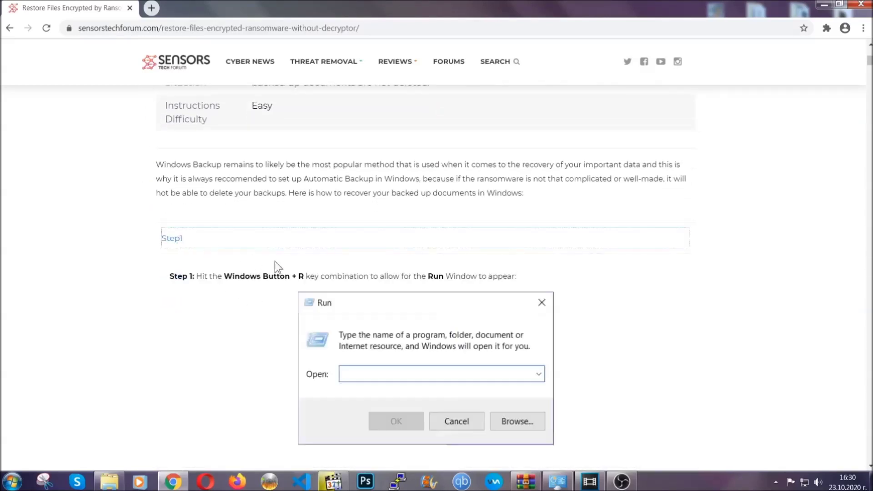
{"action": "scroll", "coordinate": [409, 282], "scroll_direction": "down", "scroll_amount": 5}
{"action": "left_click", "coordinate": [204, 284]}
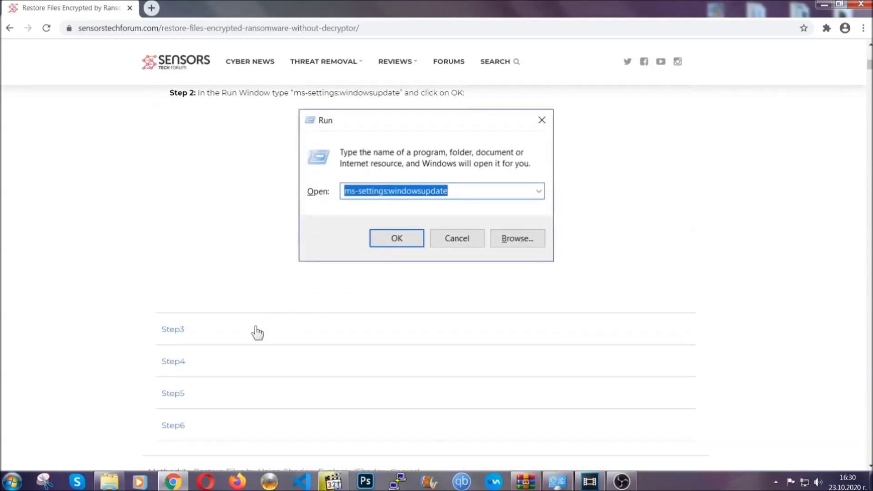
{"action": "left_click", "coordinate": [259, 331]}
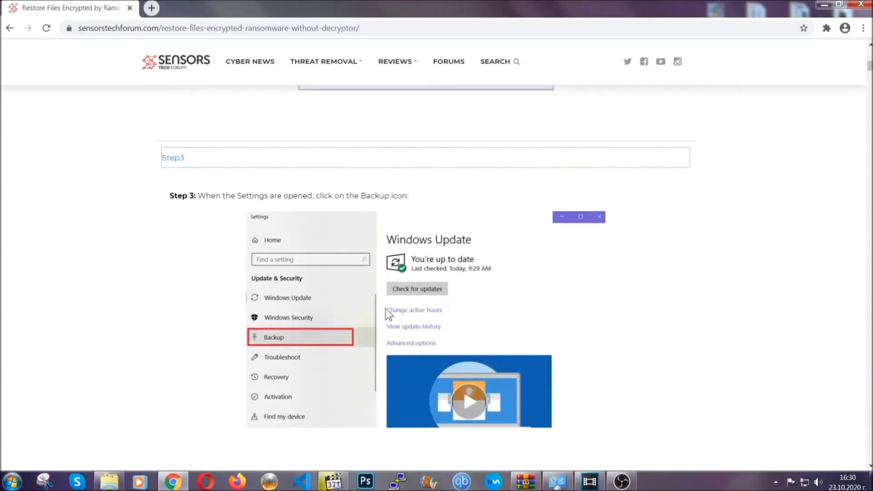
- Read through the expanded restore steps, then minimize Chrome to reveal the desktop
{"action": "scroll", "coordinate": [386, 308], "scroll_direction": "down", "scroll_amount": 2}
{"action": "scroll", "coordinate": [383, 310], "scroll_direction": "down", "scroll_amount": 2}
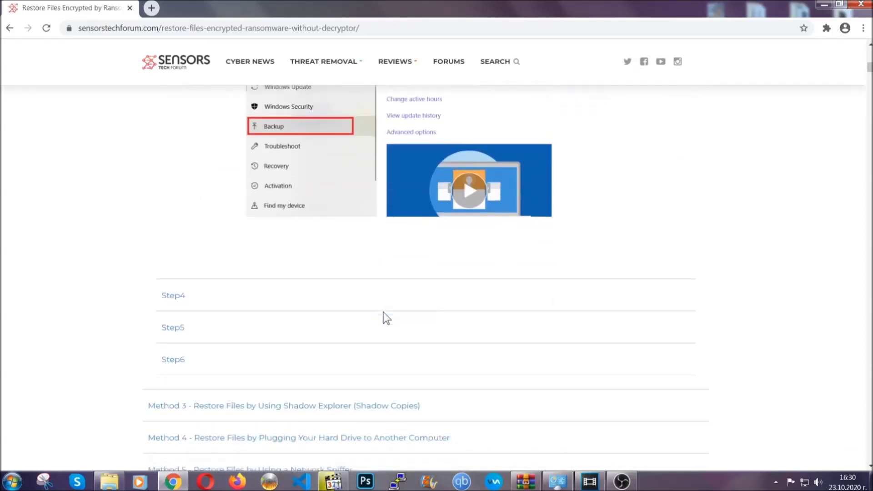
{"action": "scroll", "coordinate": [384, 312], "scroll_direction": "down", "scroll_amount": 7}
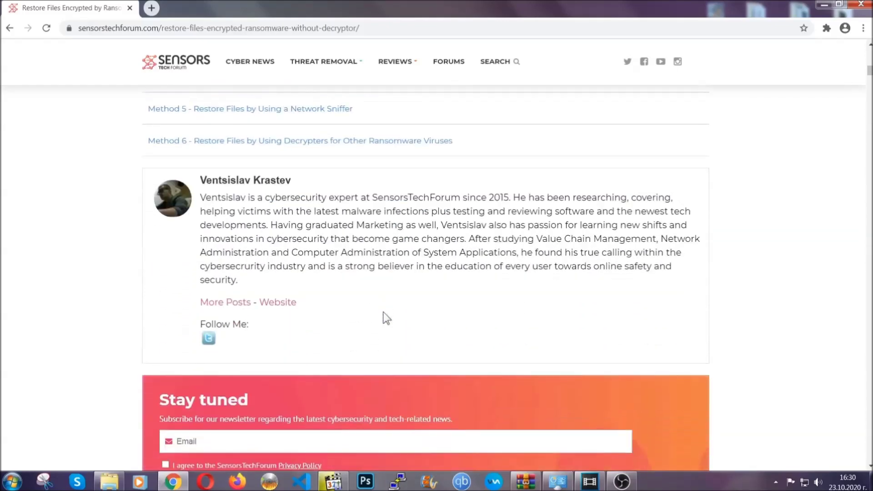
{"action": "scroll", "coordinate": [383, 312], "scroll_direction": "up", "scroll_amount": 15}
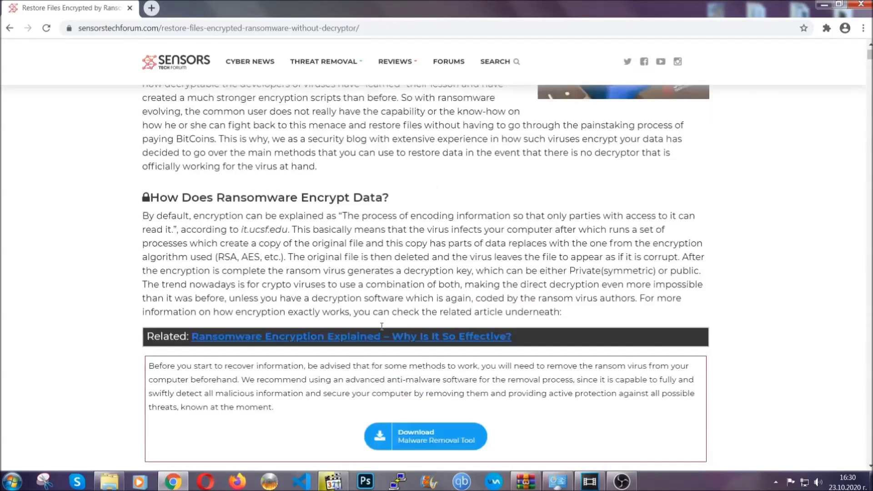
{"action": "scroll", "coordinate": [382, 326], "scroll_direction": "up", "scroll_amount": 4}
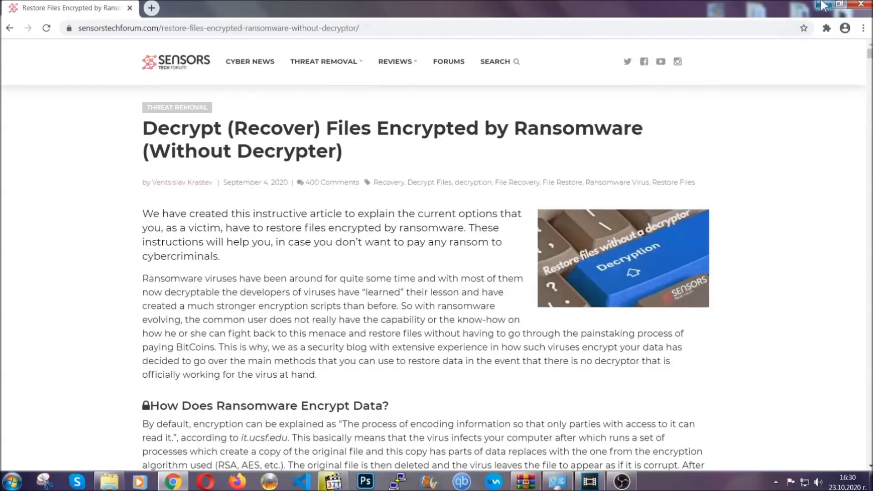
{"action": "left_click", "coordinate": [823, 5]}
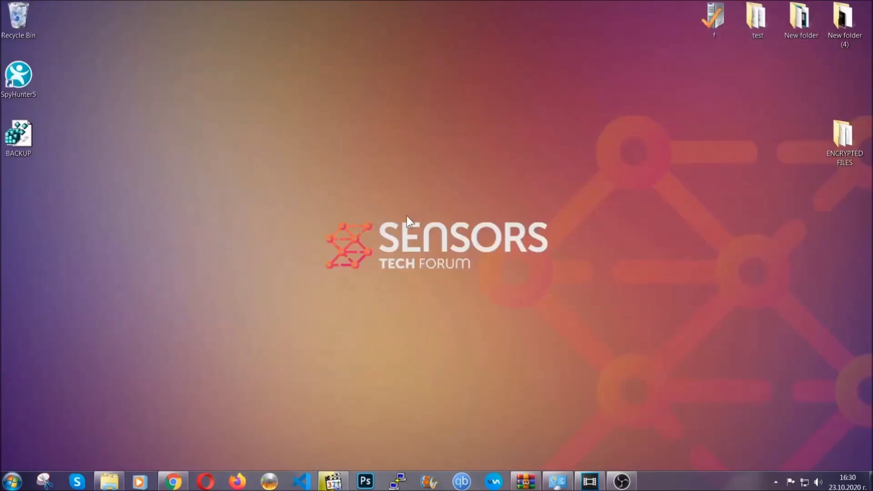